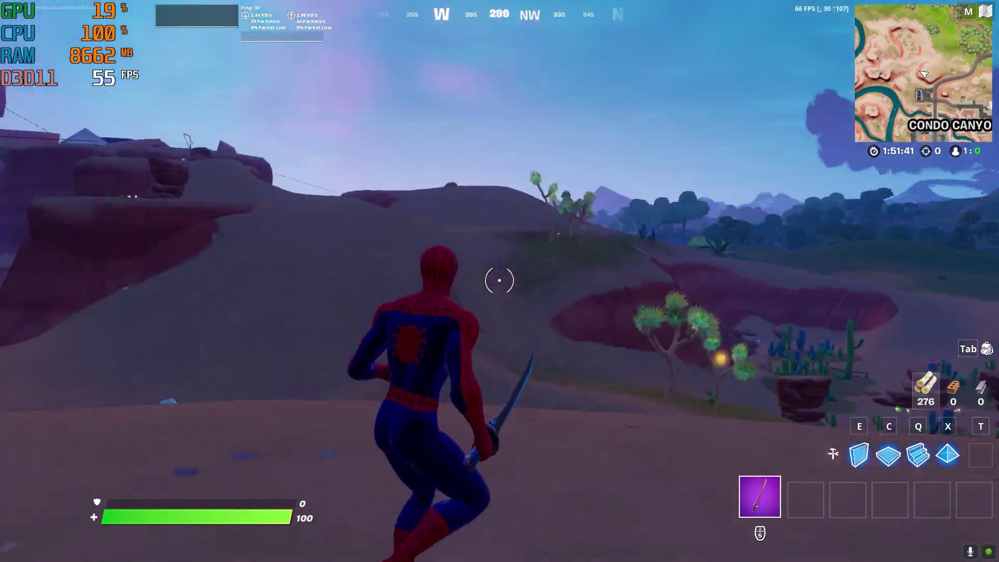
Step: Open the game's settings from the in-game menu
key("Escape")
key("Escape")
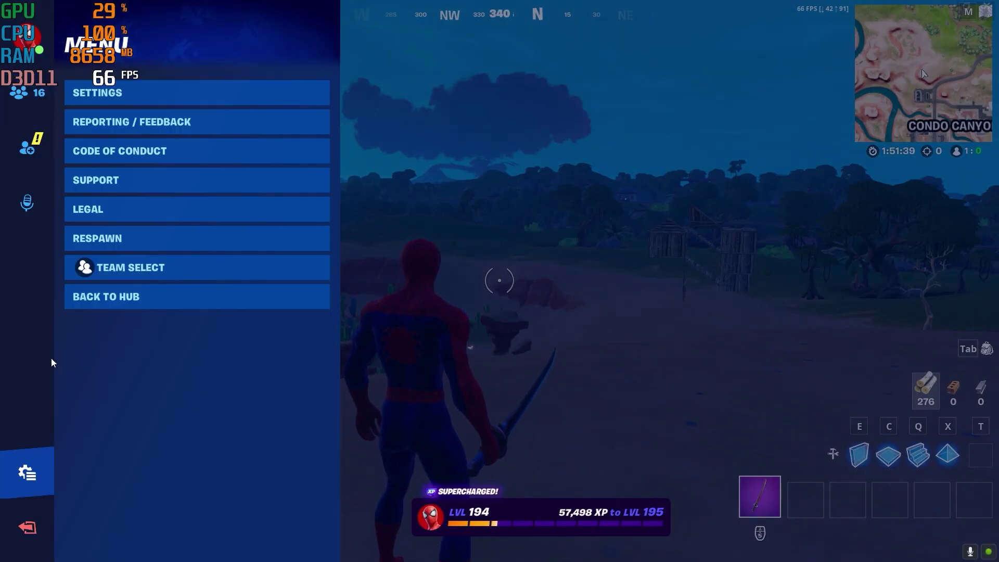
left_click(292, 94)
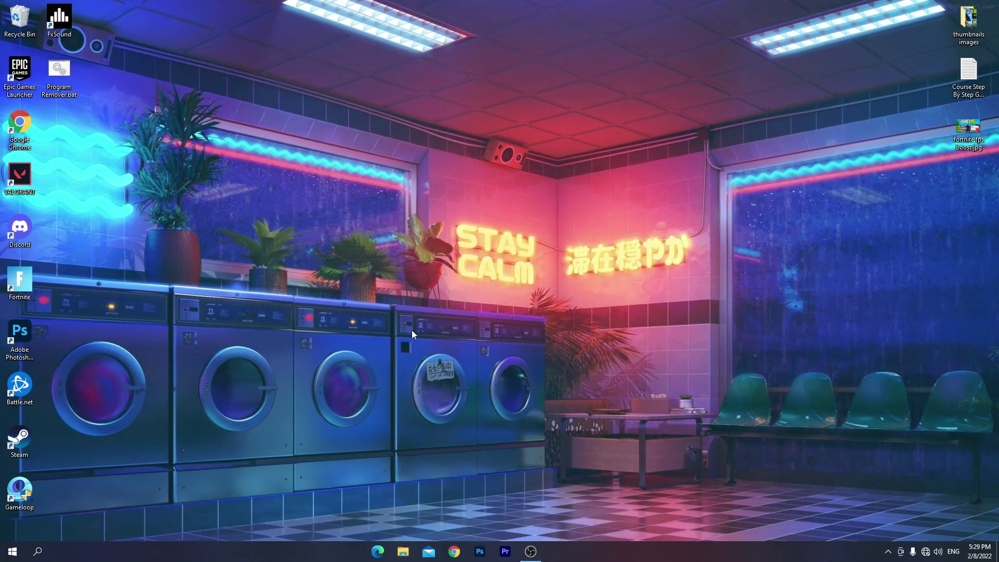
Step: Open the folder C:\Program Files\Epic Games\Fortnite\FortniteGame\Binaries\Win64 in File Explorer and maximize the window
left_click(409, 554)
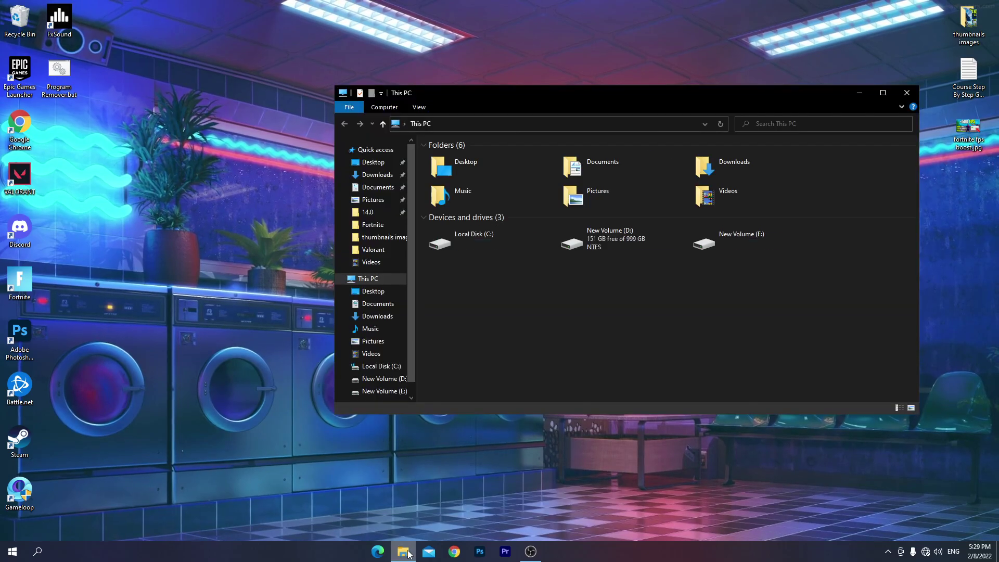
double_click(473, 232)
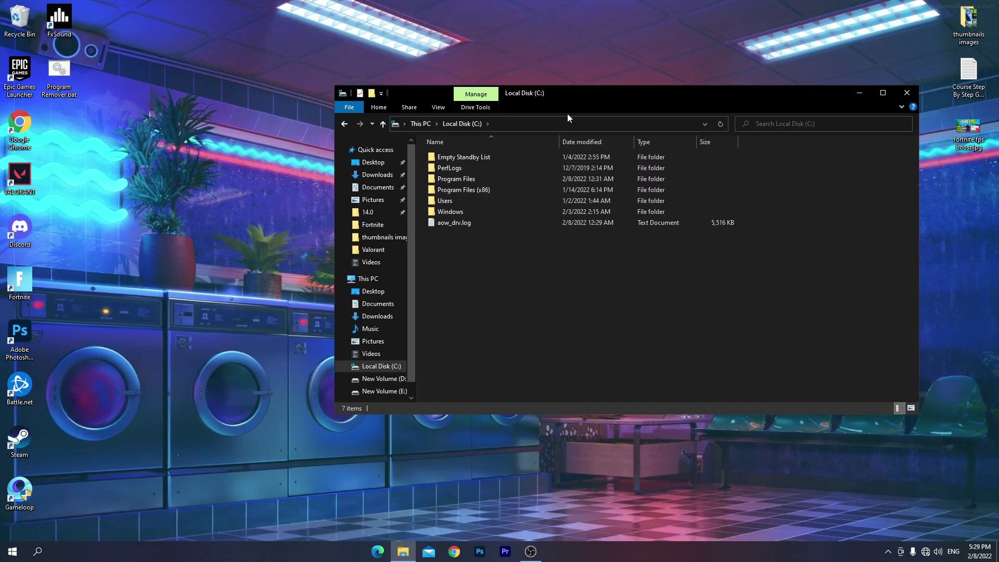
double_click(493, 181)
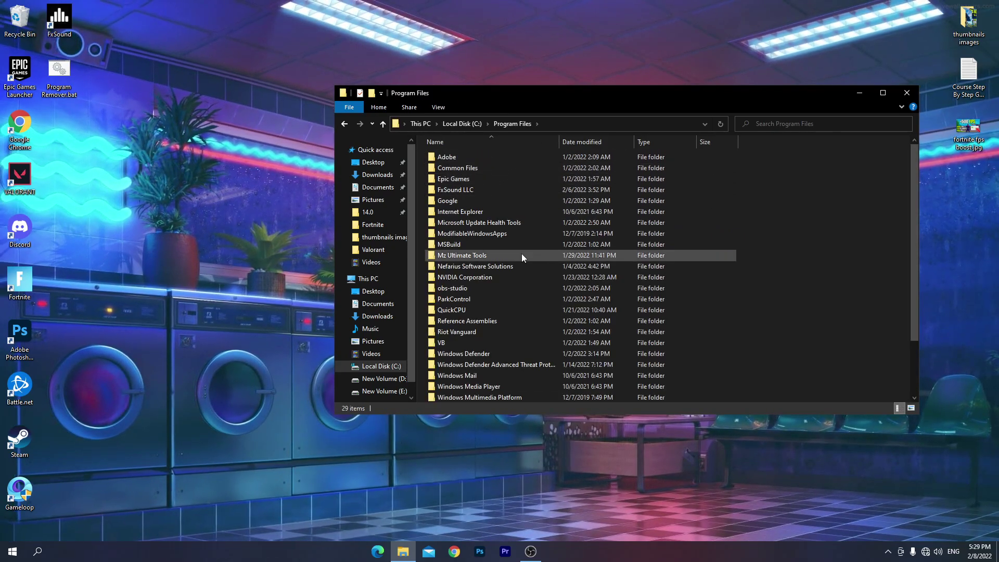
double_click(472, 179)
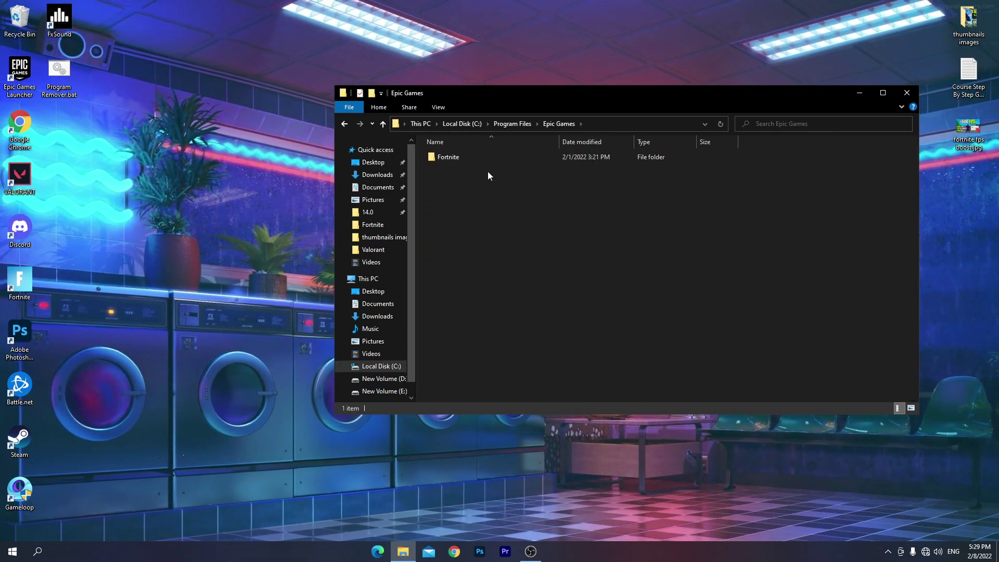
double_click(453, 157)
double_click(453, 189)
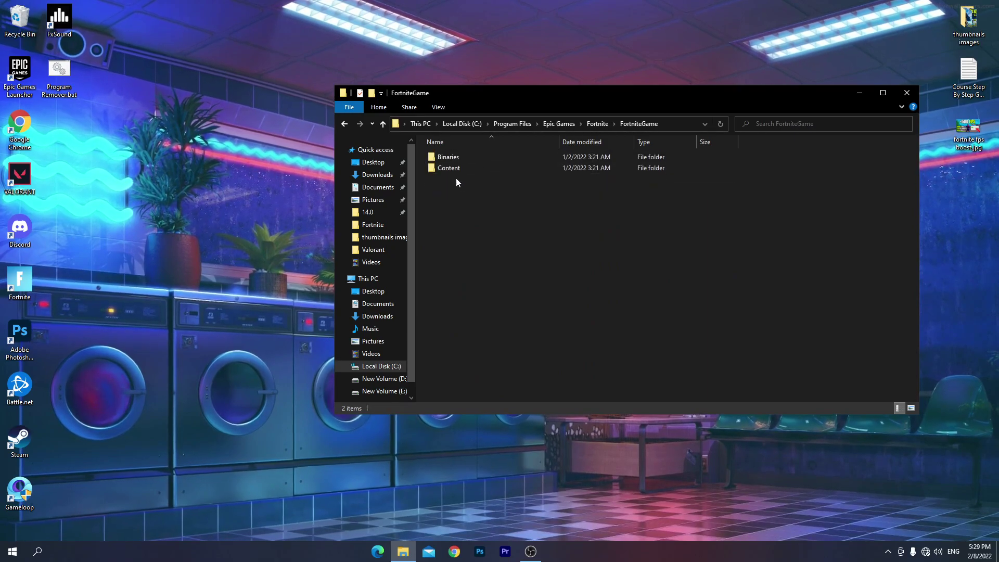
double_click(460, 159)
double_click(473, 169)
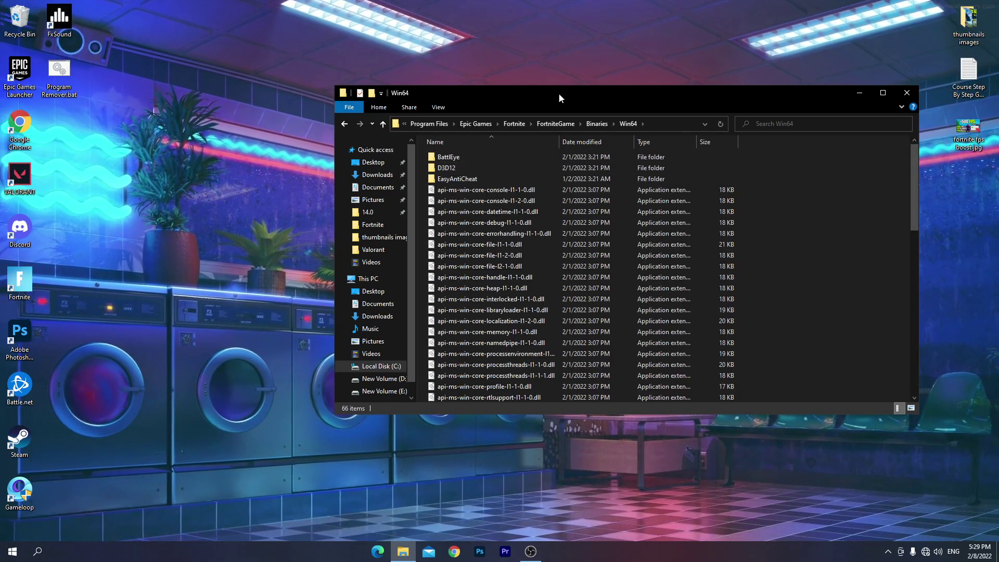
double_click(603, 95)
Step: In the compatibility properties of FortniteClient-Win64-Shipping.exe, disable fullscreen optimizations and override high DPI scaling with Application, applying the changes
scroll(494, 297, "down", 7)
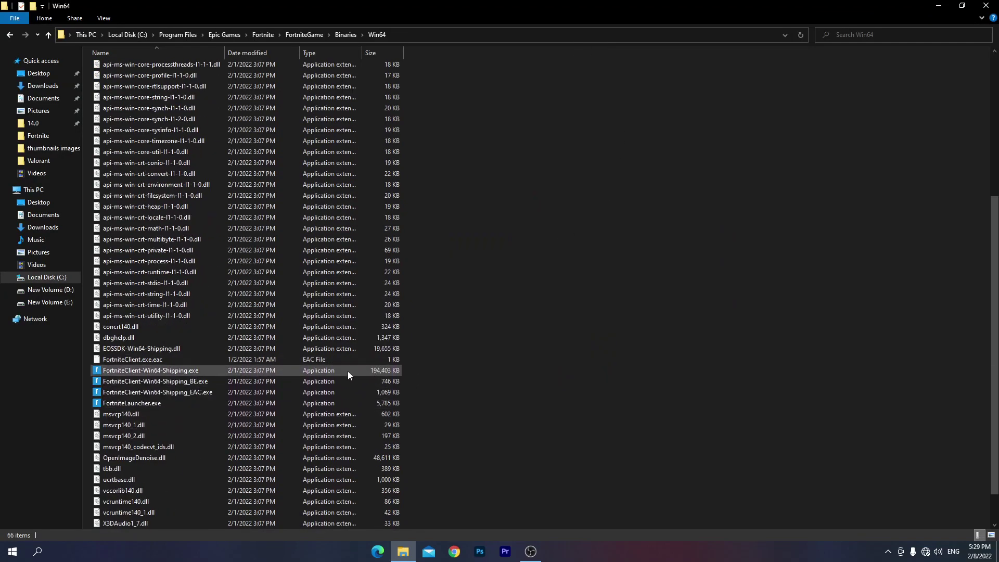
right_click(312, 371)
left_click(363, 359)
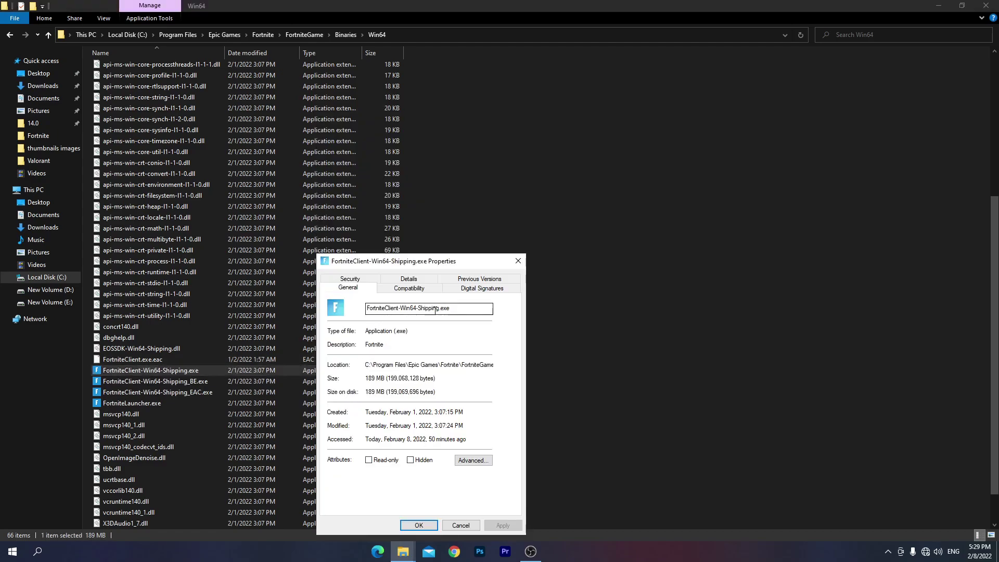
left_click(410, 288)
left_click_drag(416, 267, 560, 164)
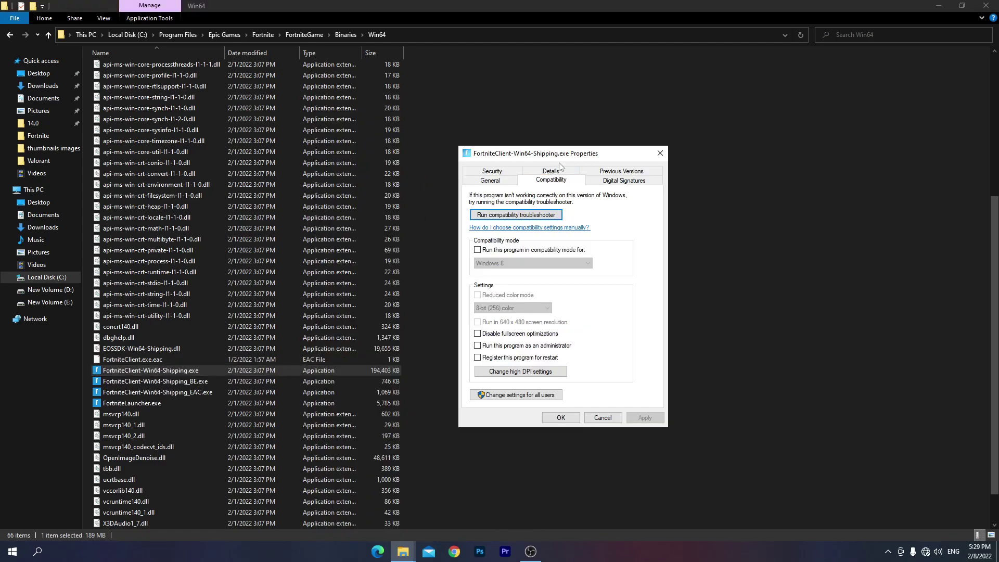
left_click(538, 374)
left_click(507, 356)
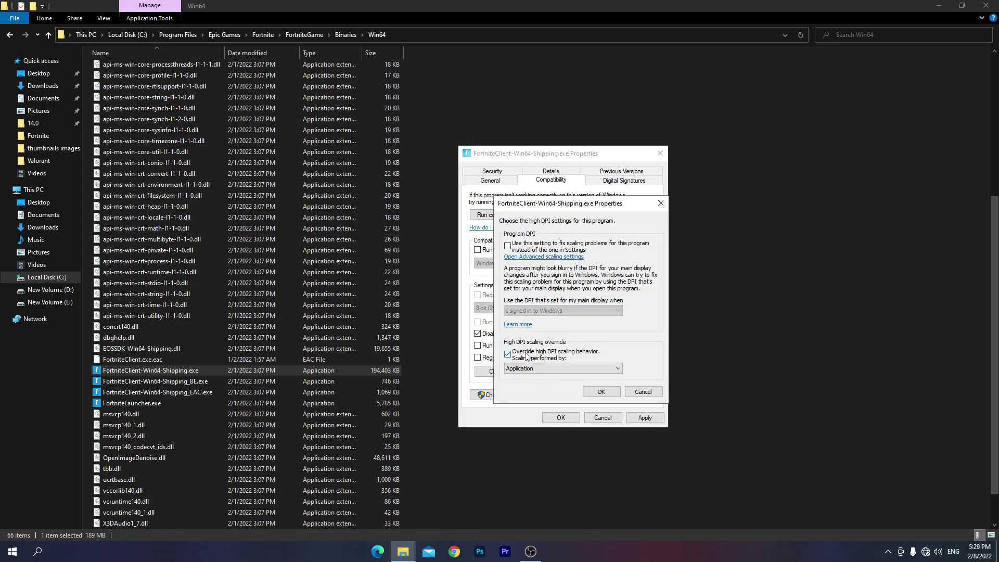
left_click(601, 392)
left_click(658, 421)
left_click(547, 418)
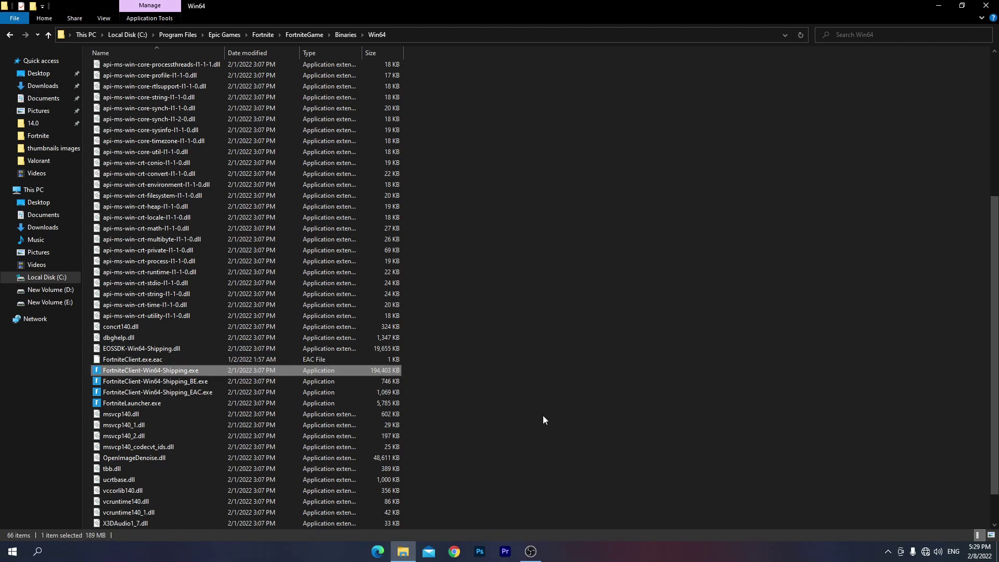
Step: Disable fullscreen optimizations and override high DPI scaling behavior for FortniteClient-Win64-Shipping_BE.exe, and apply the changes
right_click(138, 385)
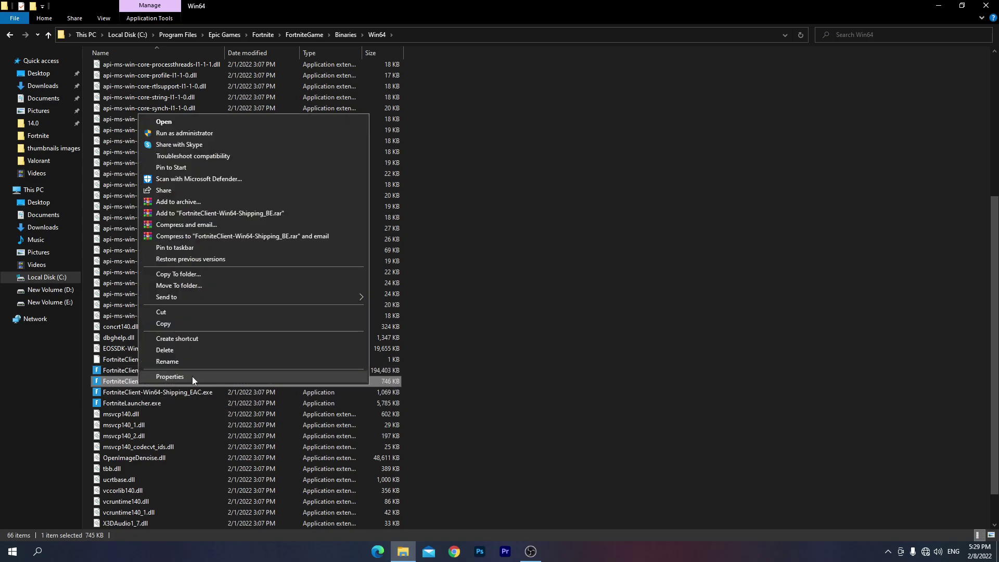
left_click(192, 377)
left_click(239, 290)
left_click_drag(242, 264, 447, 172)
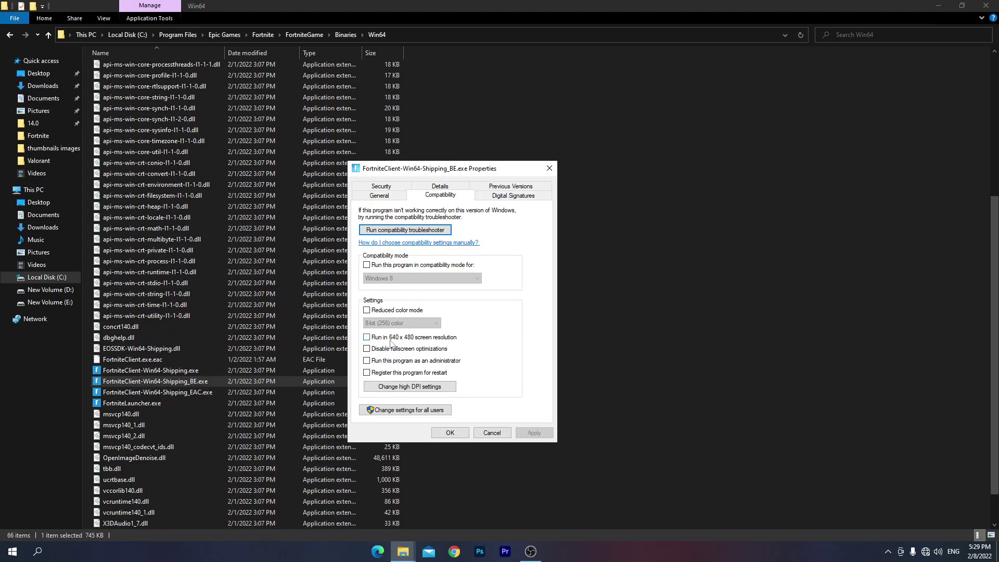
left_click(397, 387)
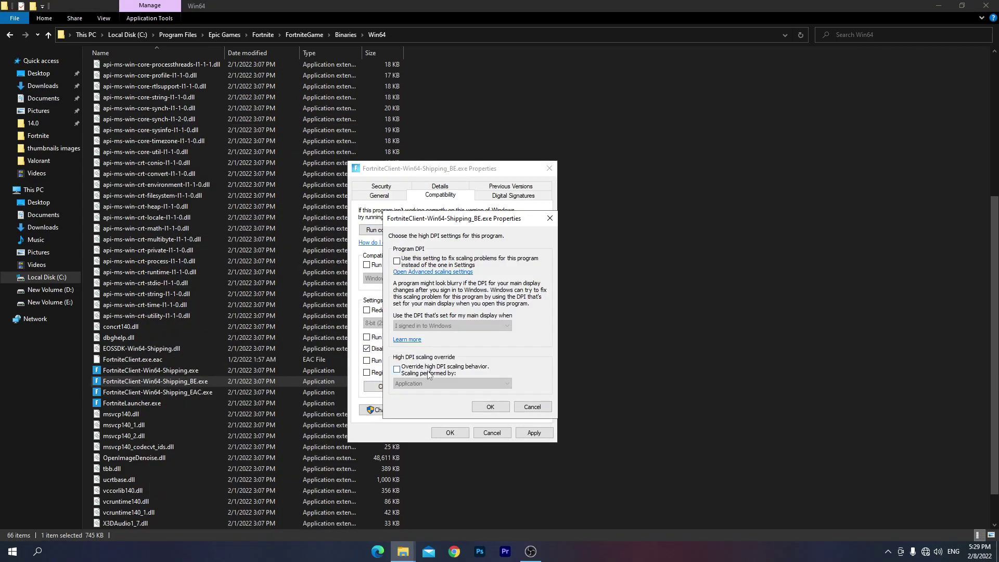
left_click(397, 387)
left_click(494, 408)
left_click(535, 432)
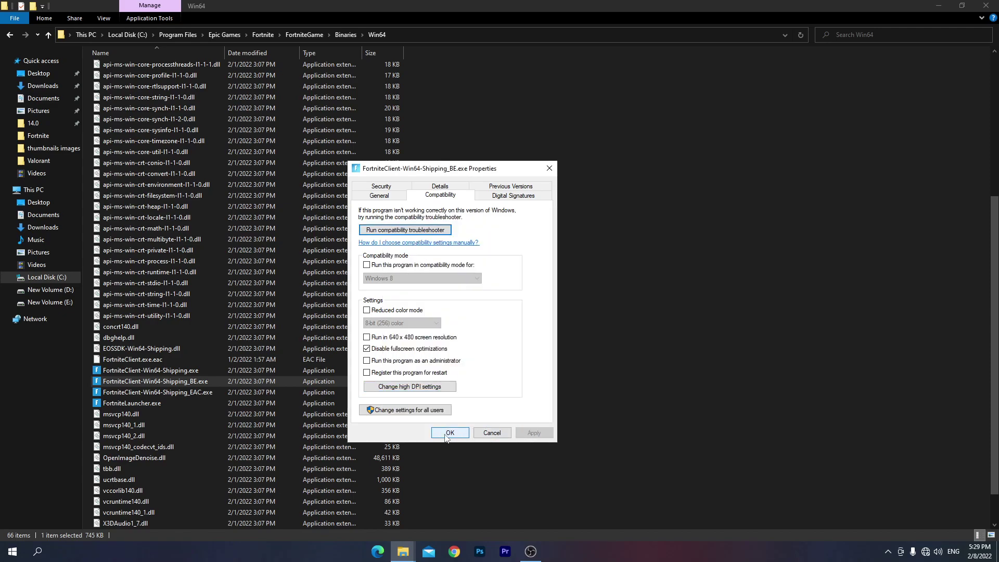
left_click(450, 433)
Step: Disable fullscreen optimizations in the compatibility properties of FortniteClient-Win64-Shipping_EAC.exe and apply the change
right_click(241, 394)
left_click(312, 385)
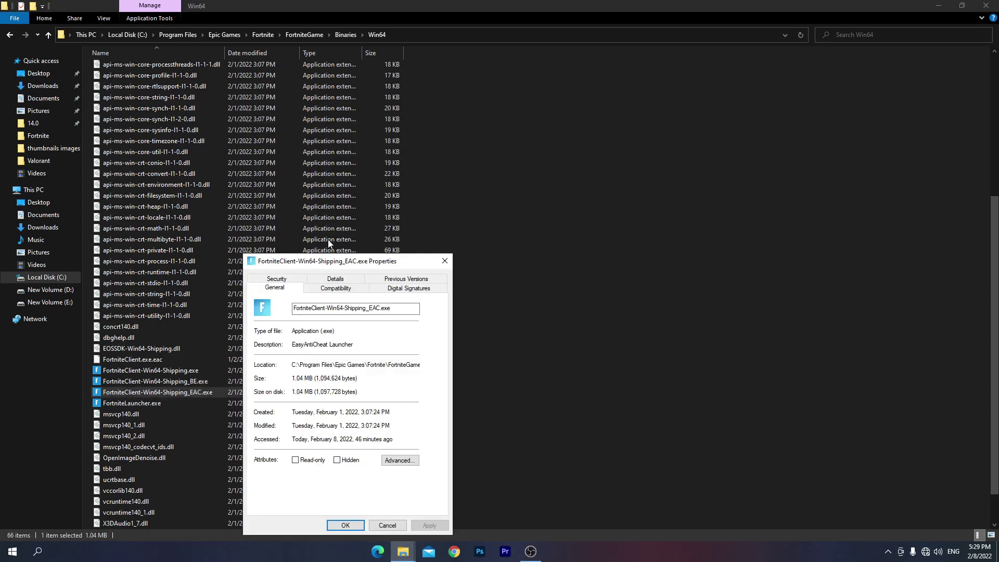
left_click(329, 290)
left_click(285, 442)
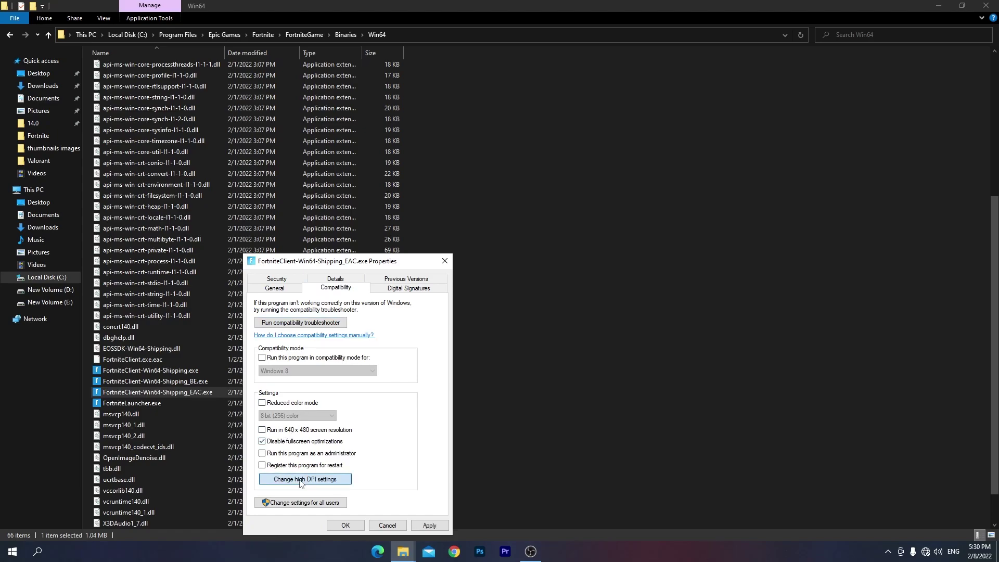
left_click(429, 525)
left_click(345, 525)
Step: Disable fullscreen optimizations in the compatibility properties of FortniteLauncher.exe, and close the File Explorer window
right_click(250, 399)
left_click(281, 392)
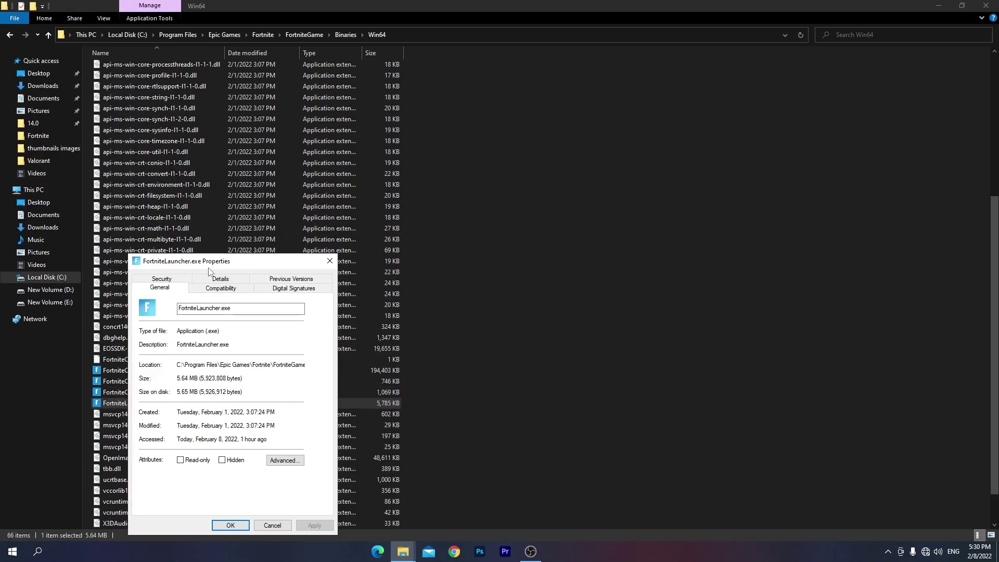
left_click(218, 288)
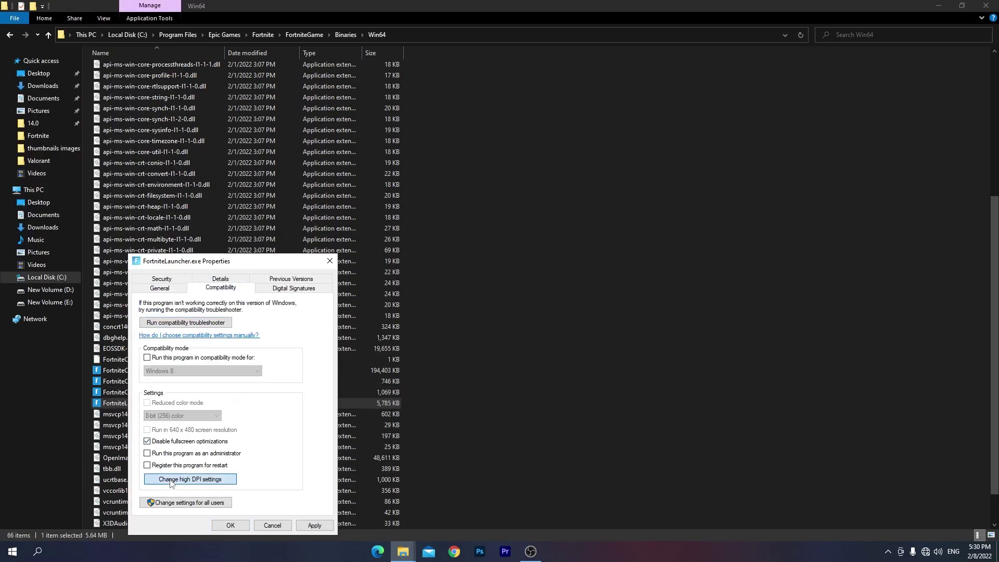
key("Escape")
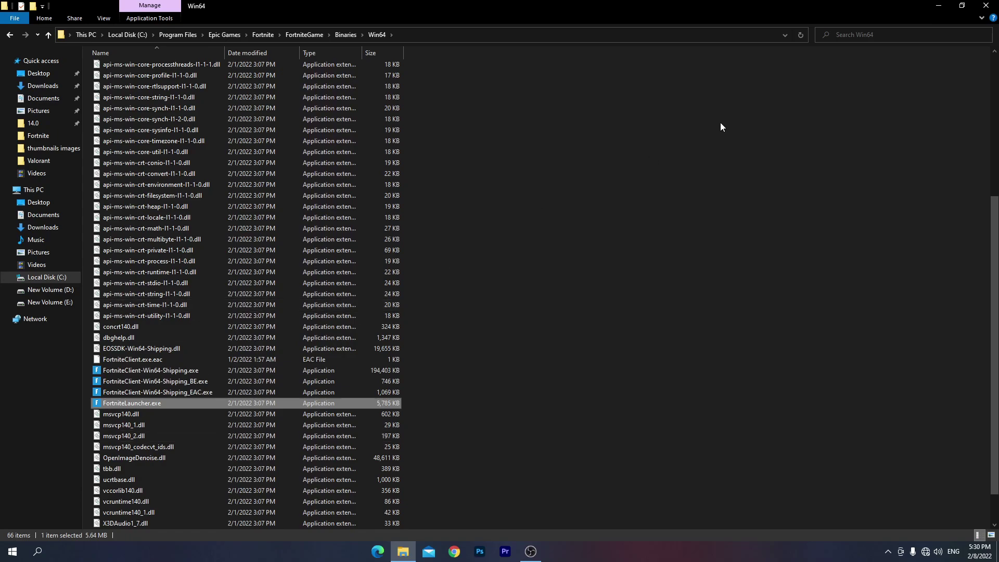
left_click(988, 7)
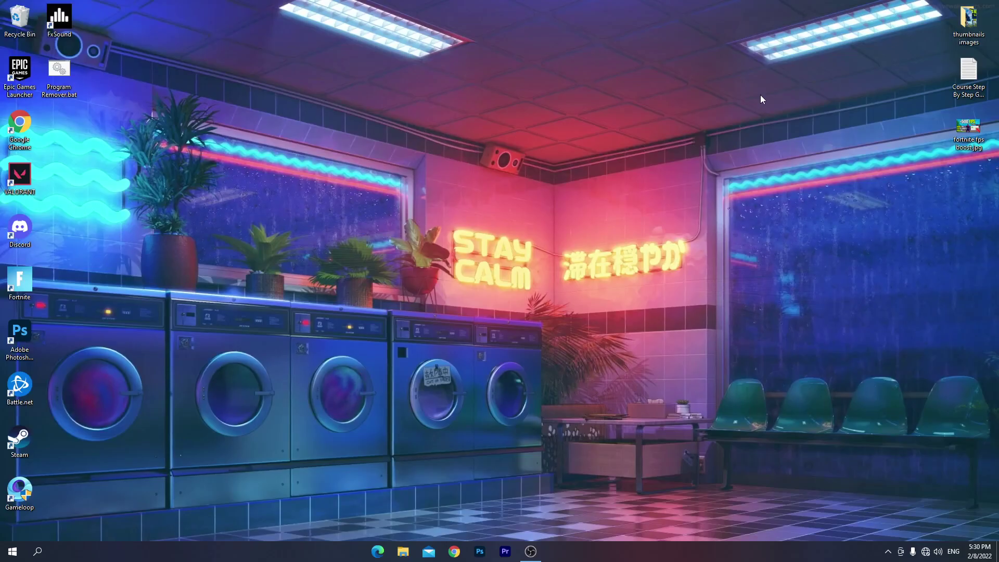
Step: Open the Windows graphics settings and try to add FortniteClient-Win64-Shipping.exe as a desktop app for graphics performance preference
right_click(484, 163)
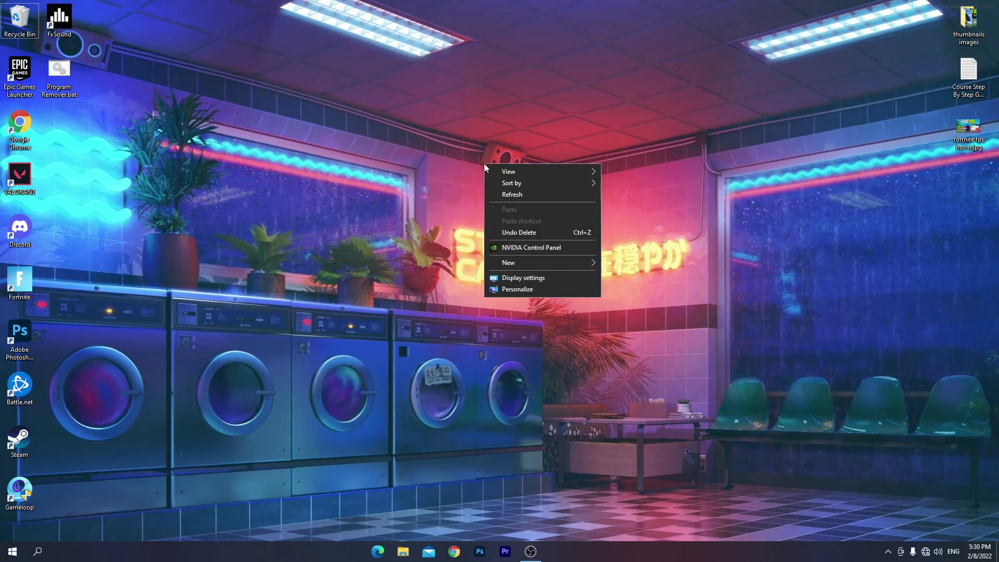
left_click(516, 278)
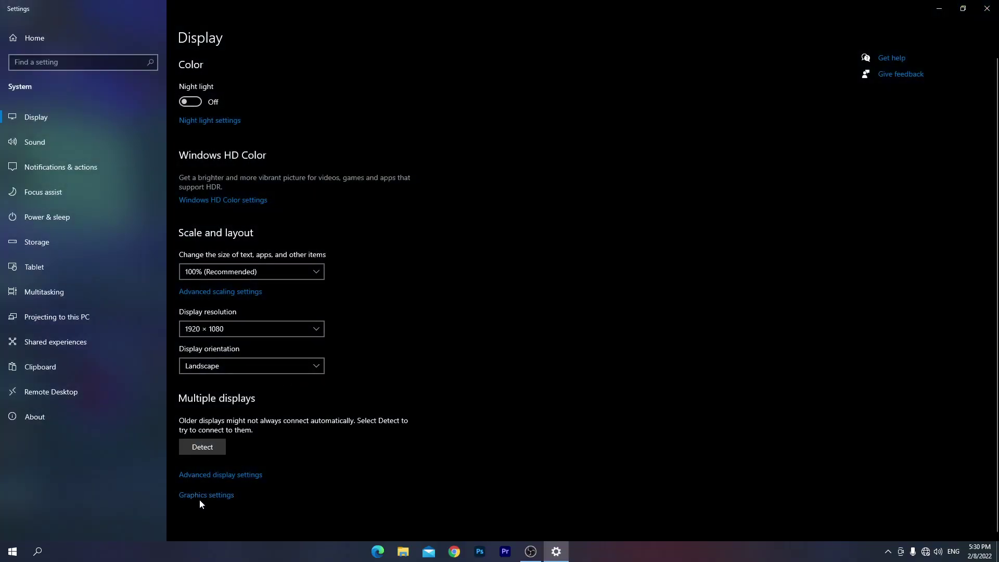
left_click(200, 497)
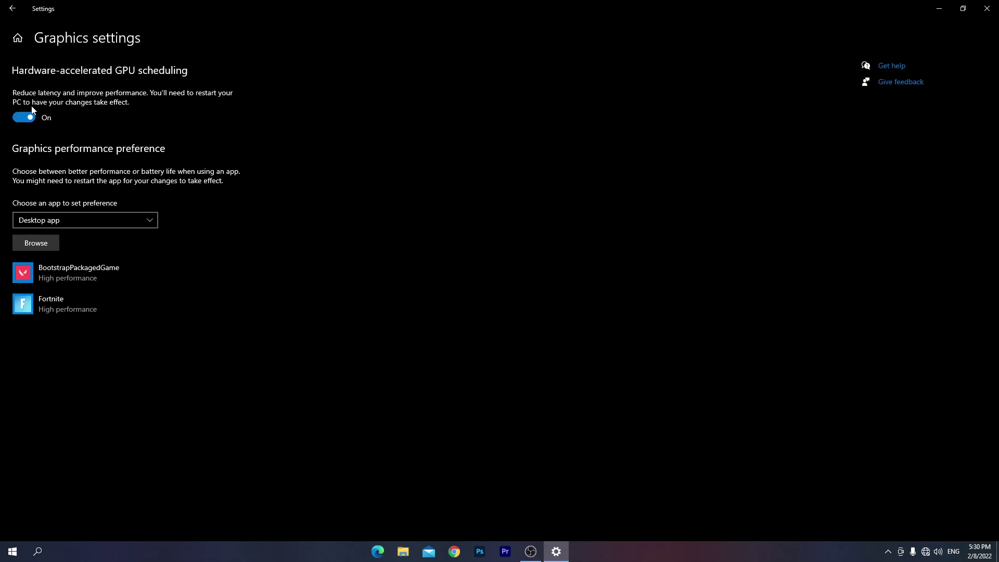
left_click(42, 251)
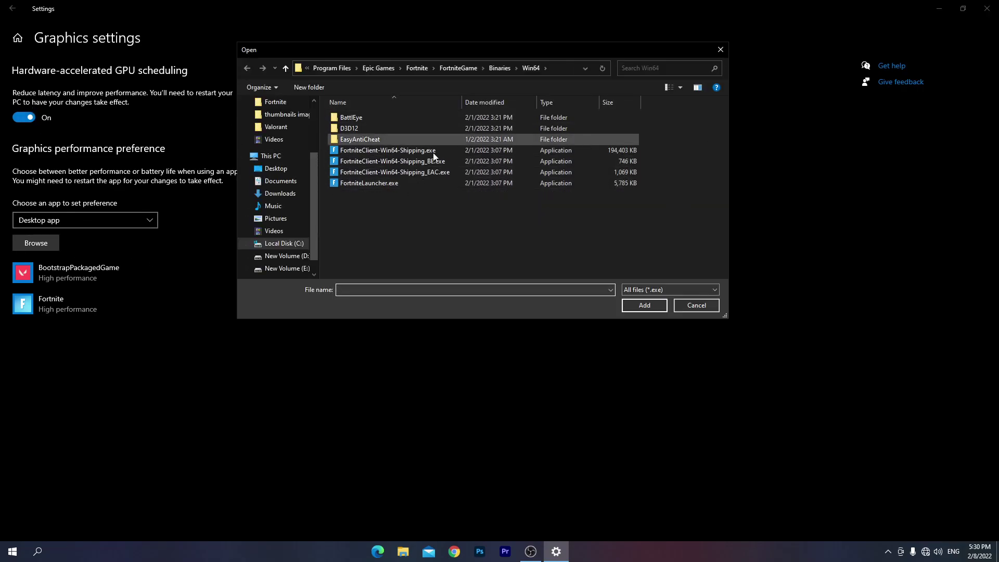
left_click(399, 154)
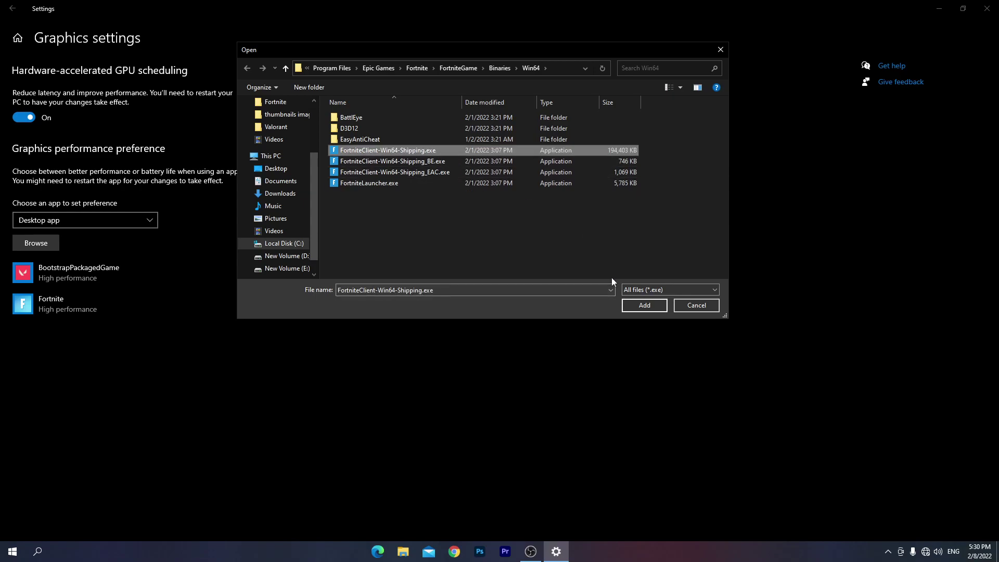
left_click(637, 306)
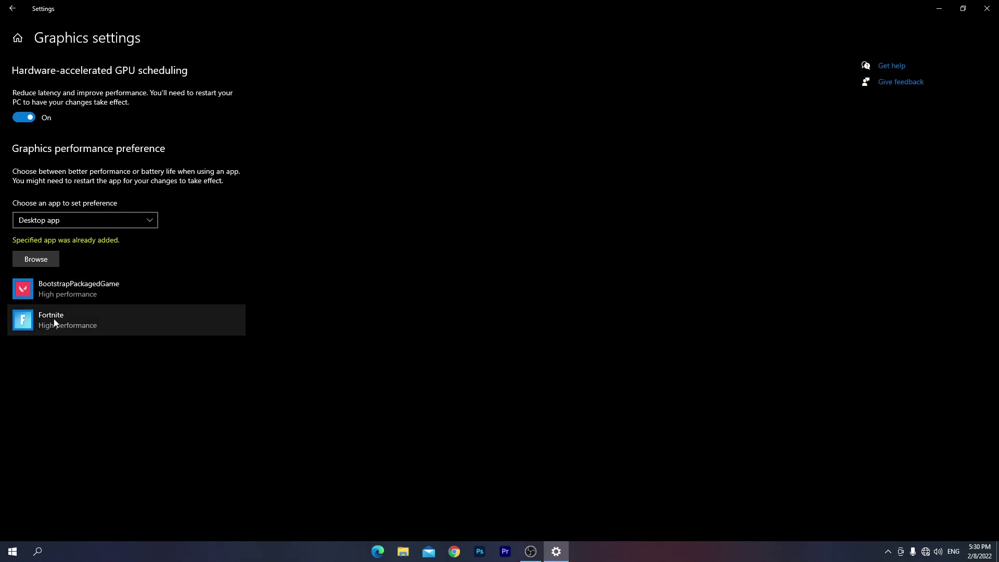
Step: Set the graphics preference of the Fortnite entry to High performance and save it
left_click(81, 321)
left_click(164, 373)
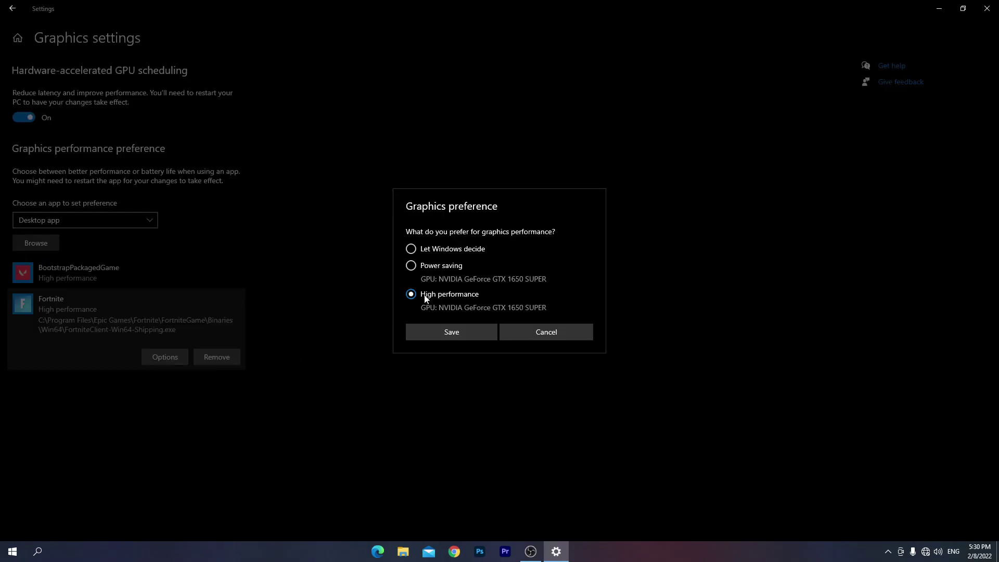
left_click(451, 336)
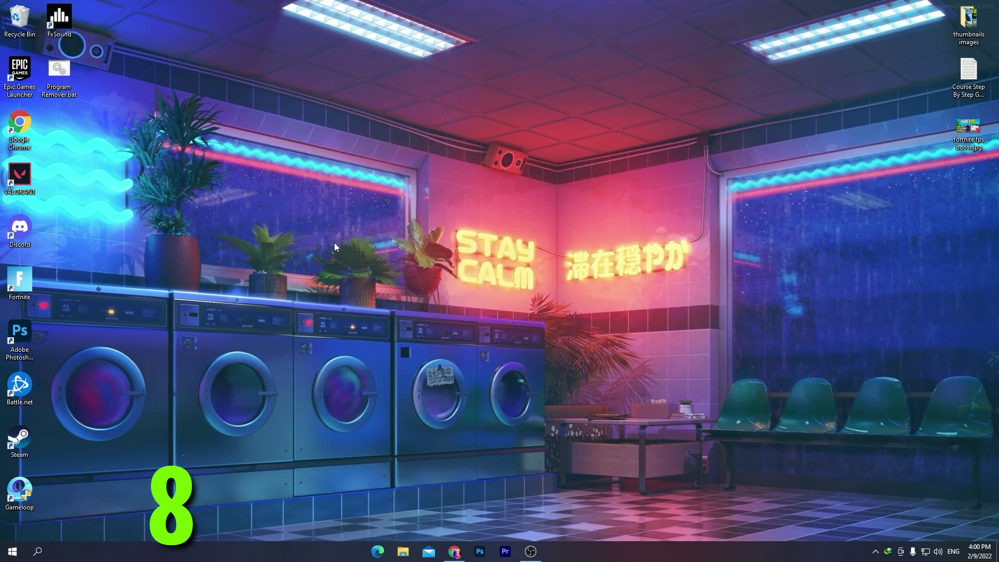
Step: Switch to Chrome, dismiss the unwanted download dialog, and search the Download Packs site for "PARK CONTROL"
left_click(449, 547)
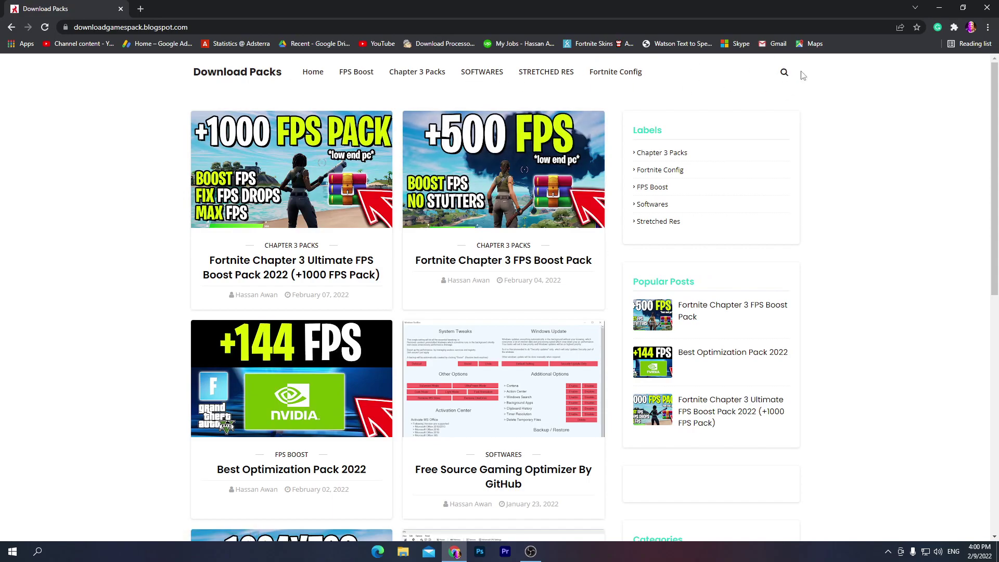
left_click(783, 76)
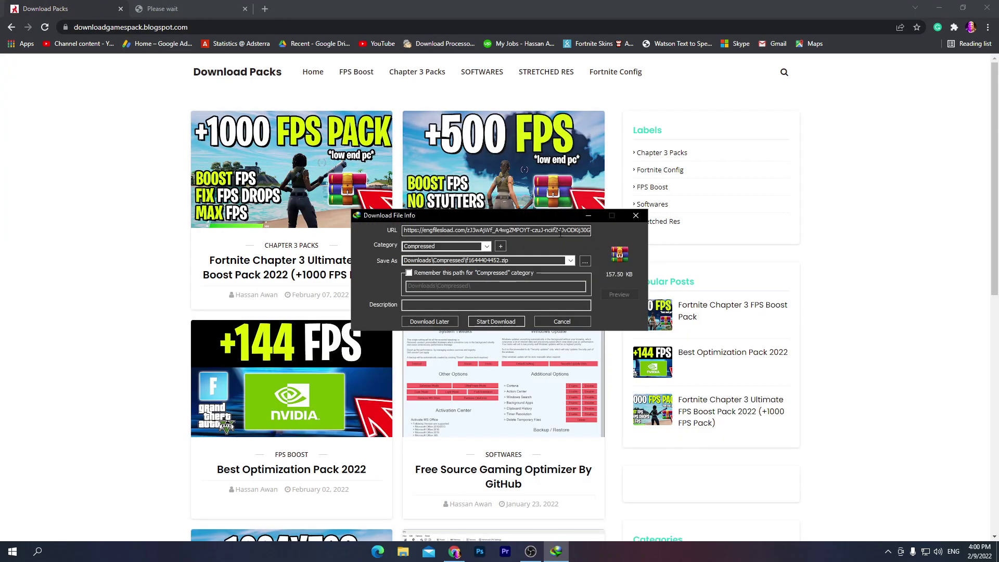
left_click(637, 214)
left_click(602, 204)
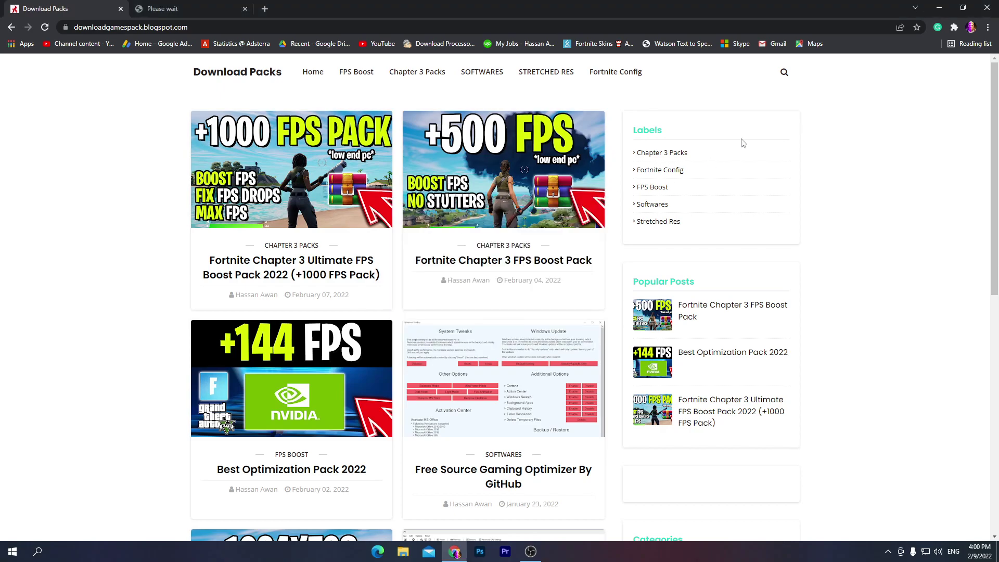
left_click(785, 73)
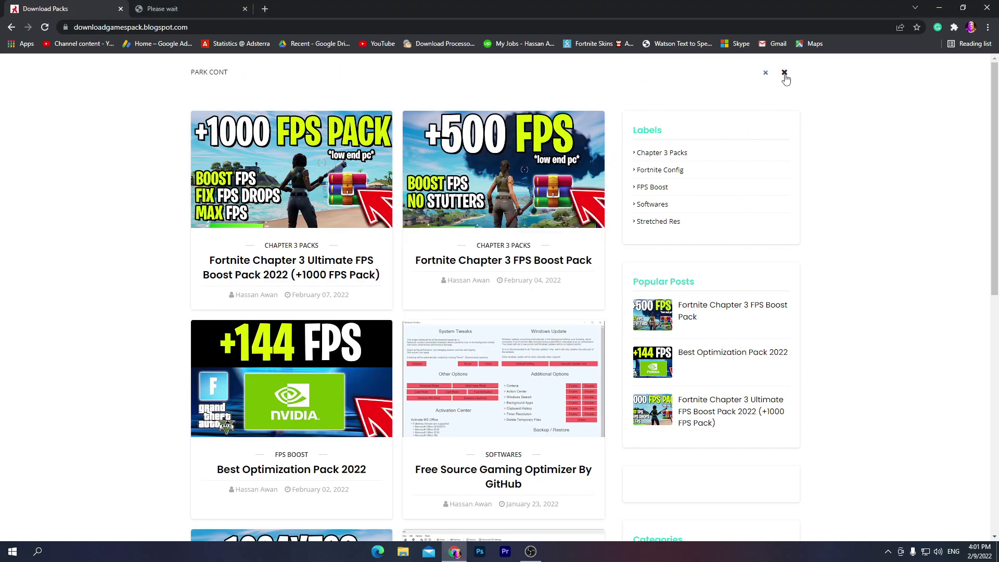
key("Return")
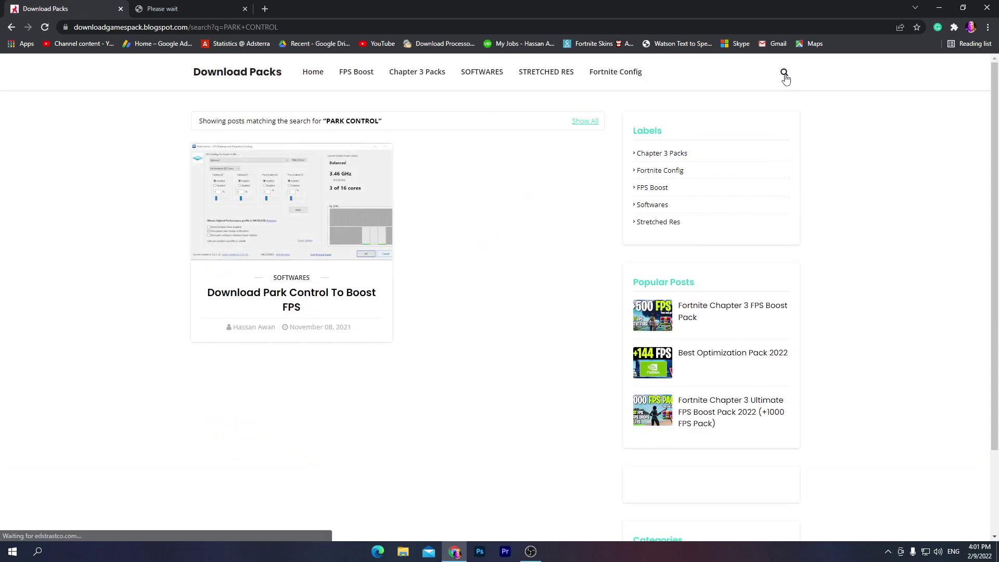
Step: Open the Park Control post and download parkcontrolsetup64.exe to the Programs downloads folder
left_click(261, 219)
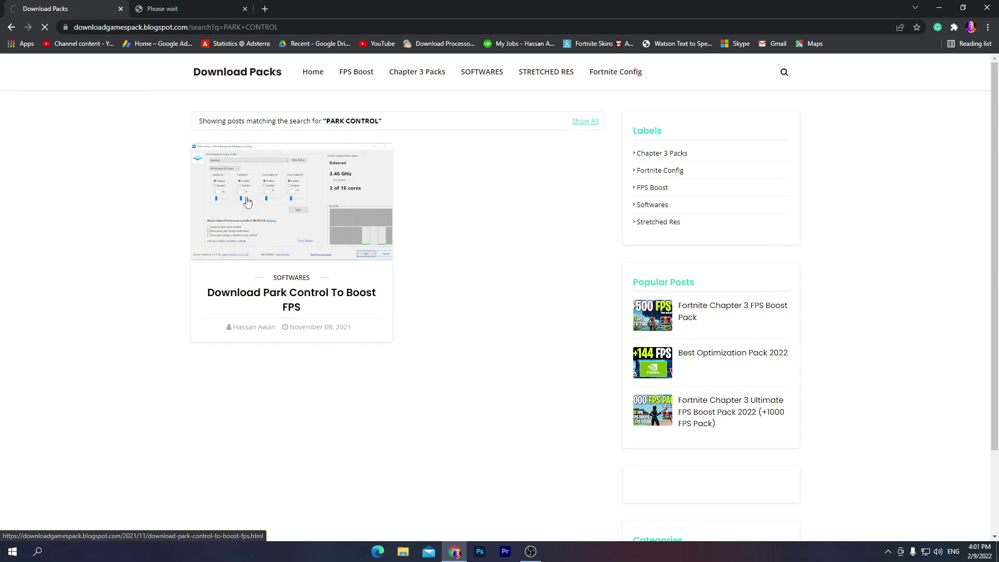
scroll(419, 361, "down", 5)
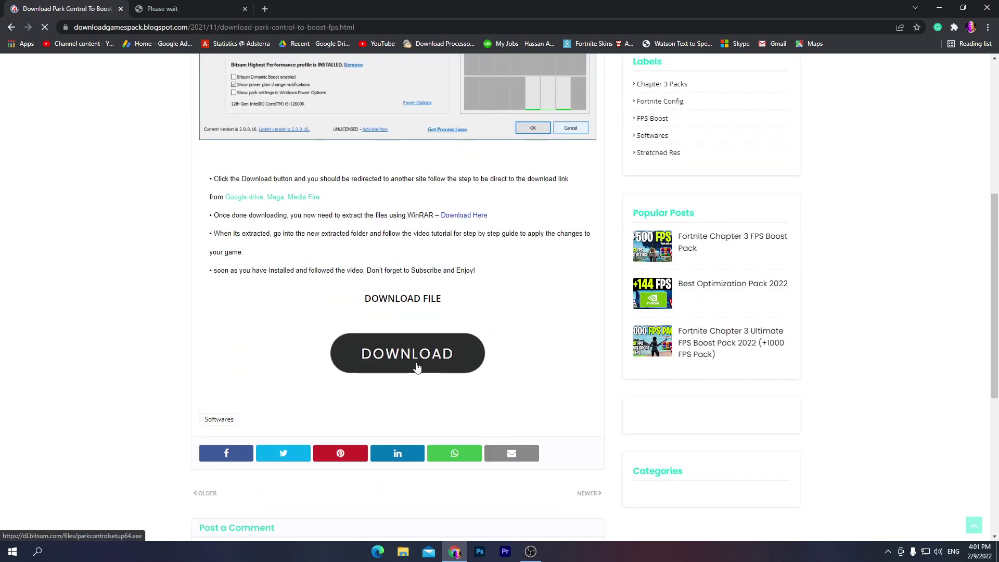
left_click(417, 368)
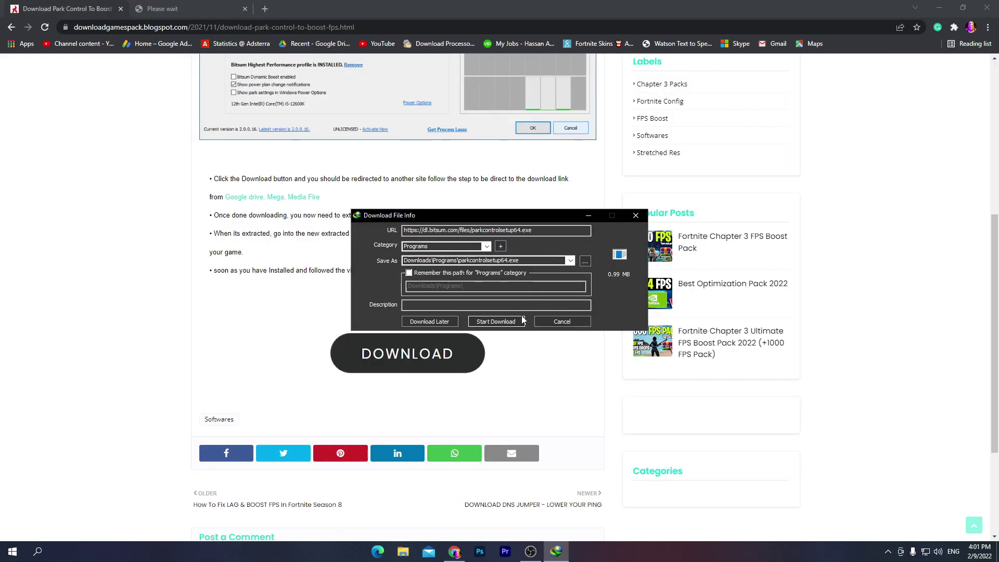
left_click(496, 321)
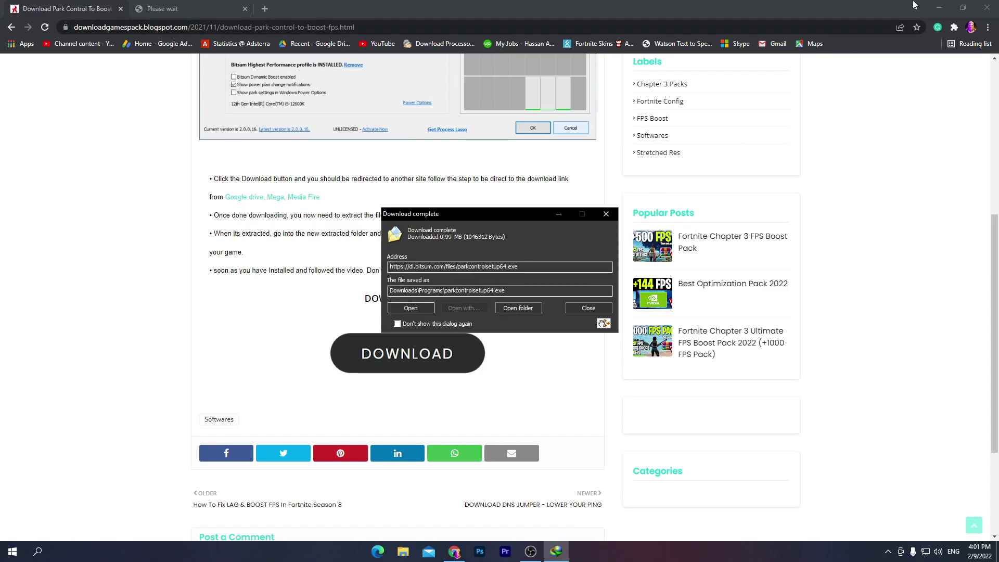
Step: Minimize the browser, move the downloaded parkcontrolsetup64.exe onto the desktop, and close the download dialog
left_click(940, 7)
left_click_drag(604, 323, 771, 336)
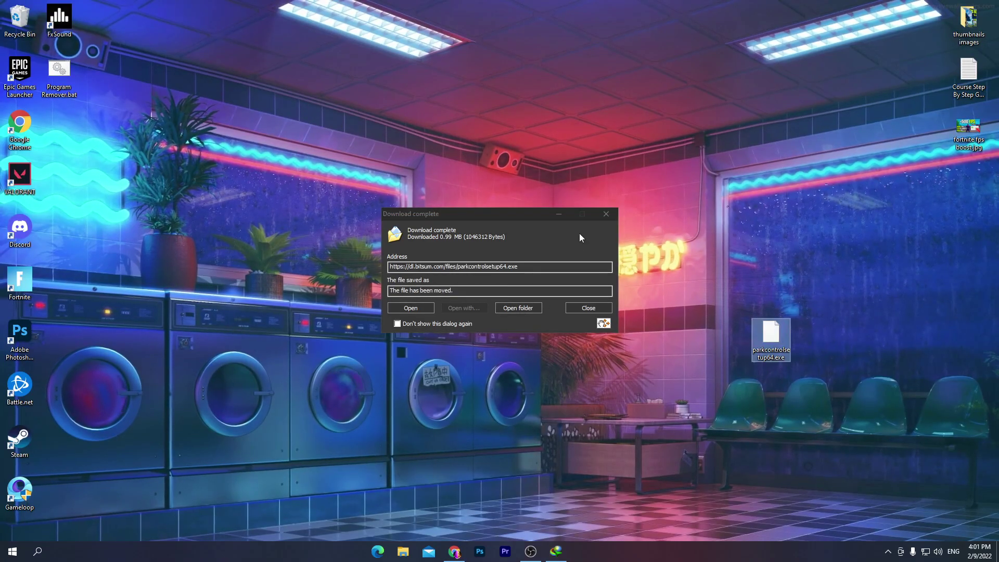
left_click(589, 308)
Step: Switch back to Chrome, return to the Download Packs page, and search the site for "THROTTLESTOP"
left_click(458, 552)
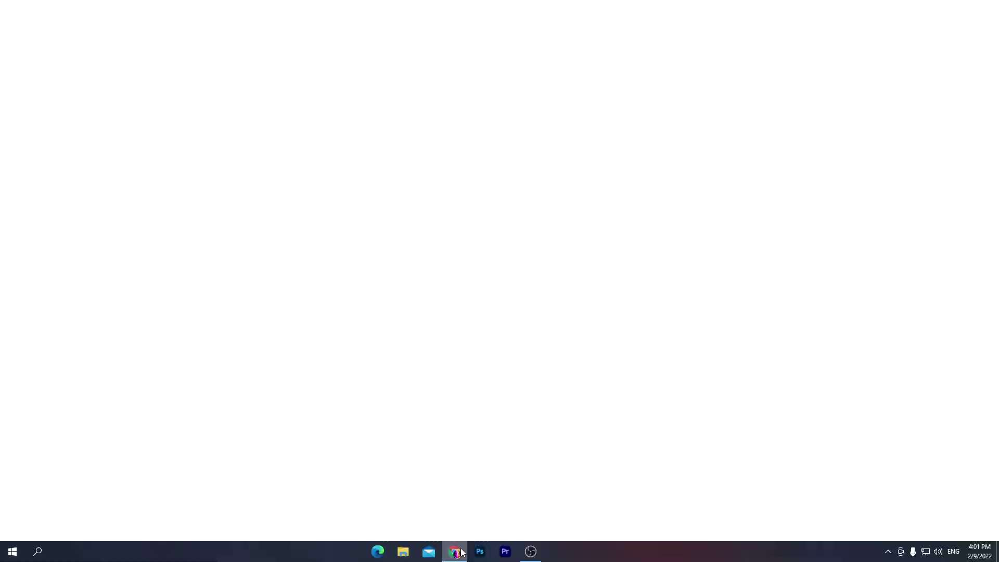
left_click(997, 325)
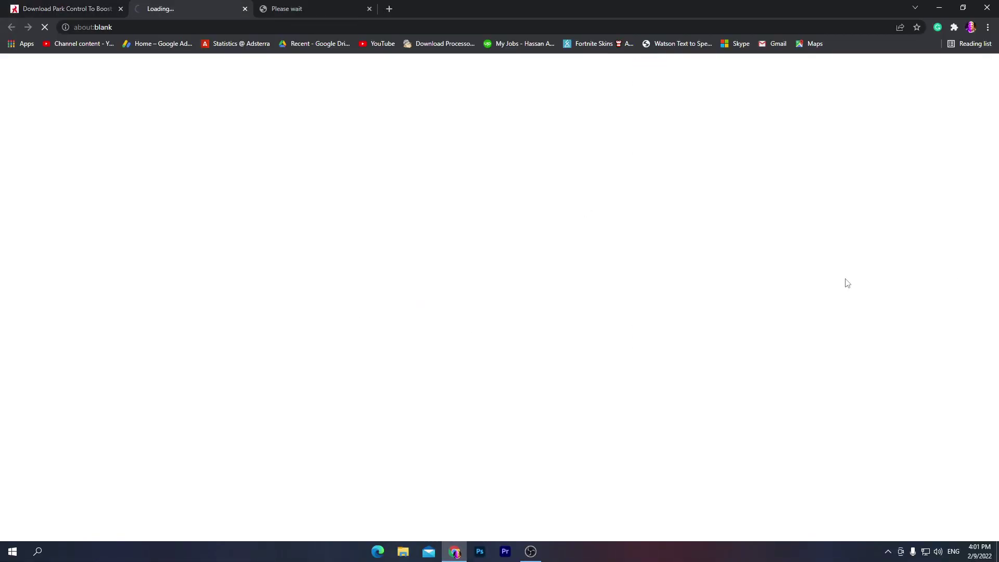
left_click(85, 5)
scroll(532, 287, "up", 6)
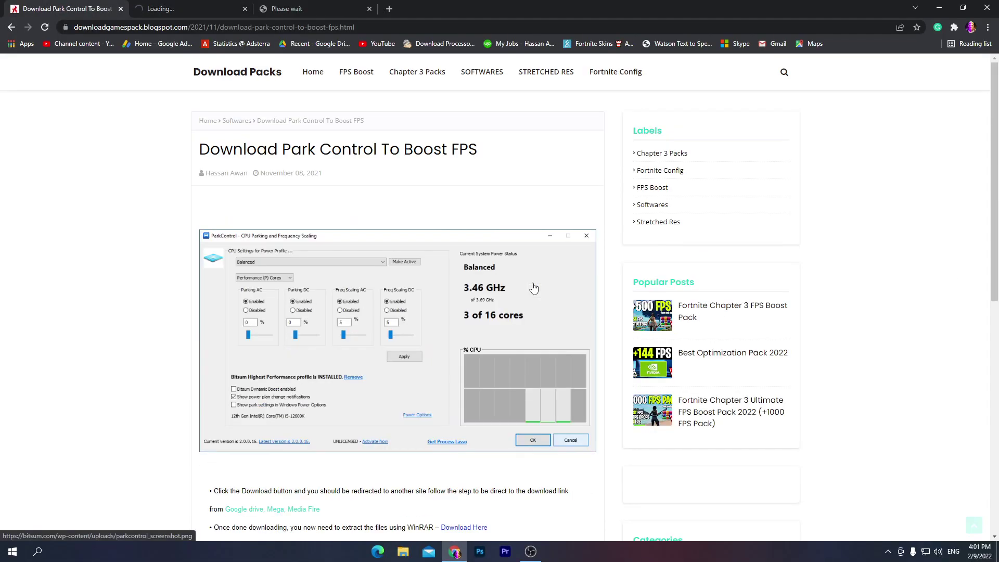
left_click(784, 76)
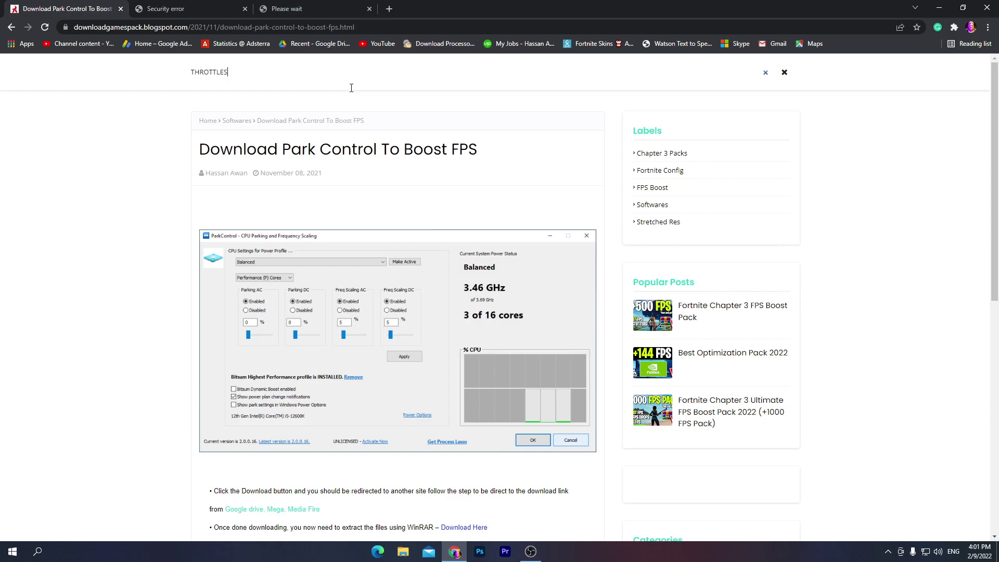
key("Return")
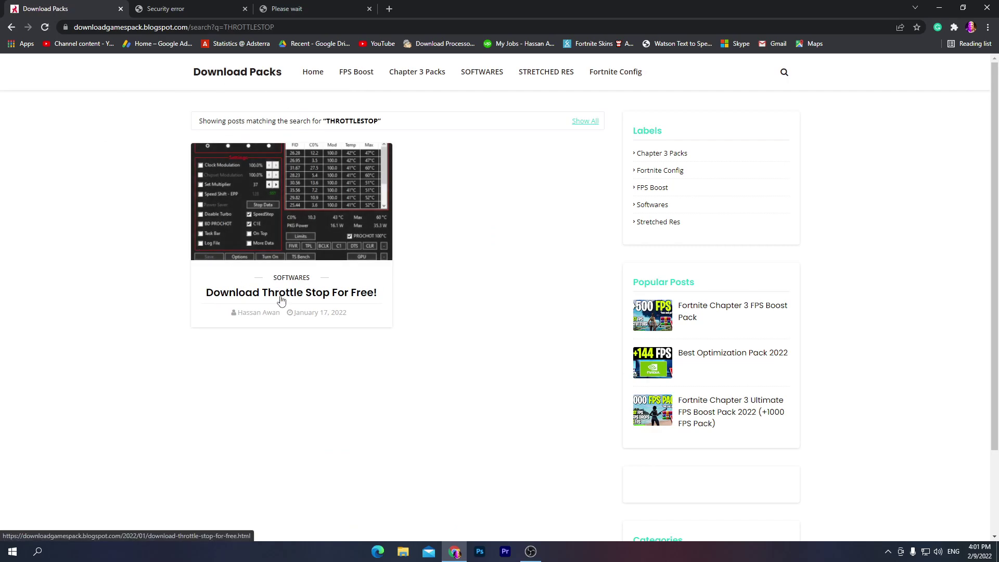
Step: Open the Throttle Stop post, download ThrottleStop_9.4.zip from its Google Drive link, and minimize the browser
left_click(94, 8)
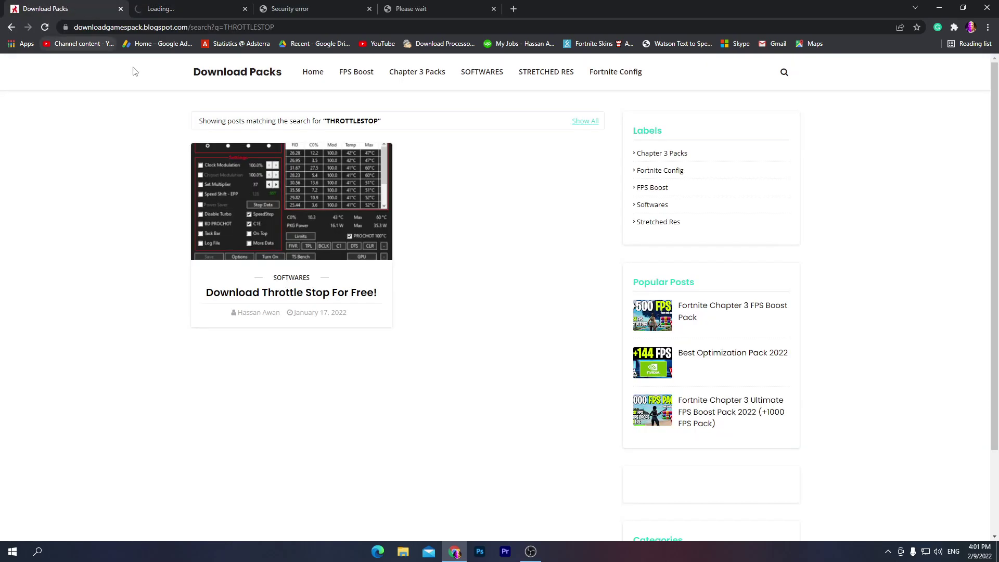
left_click(287, 228)
scroll(392, 286, "down", 6)
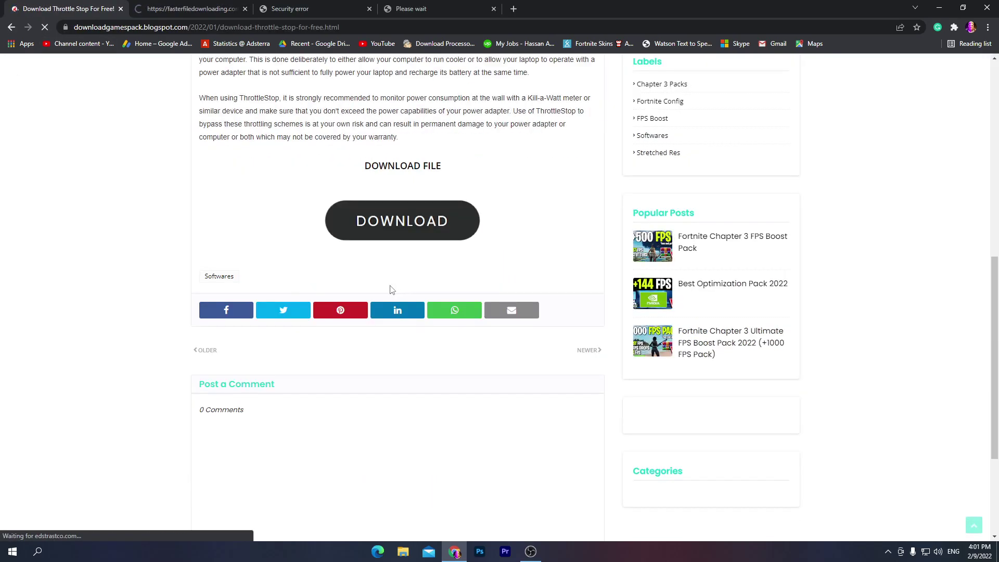
left_click(407, 228)
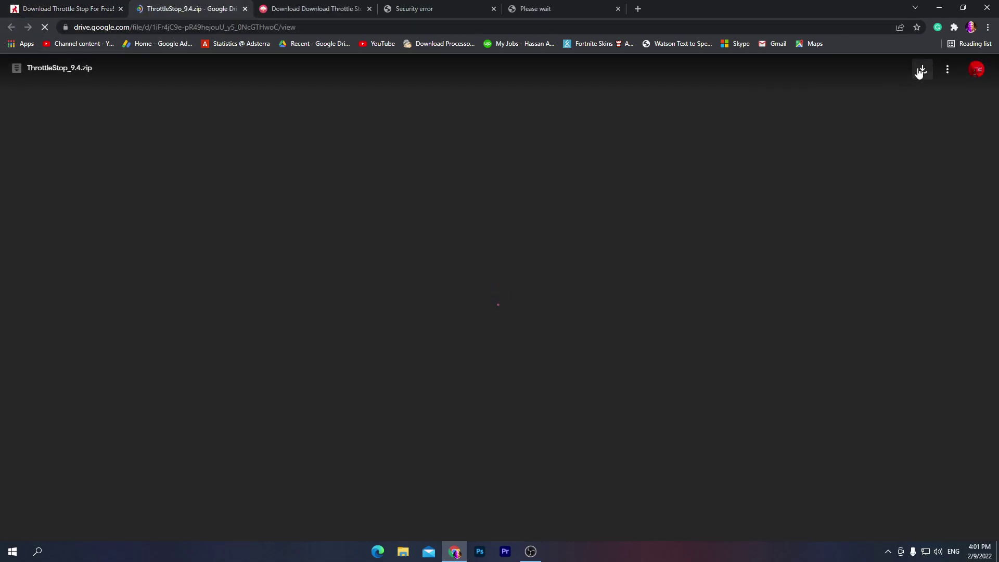
left_click(921, 70)
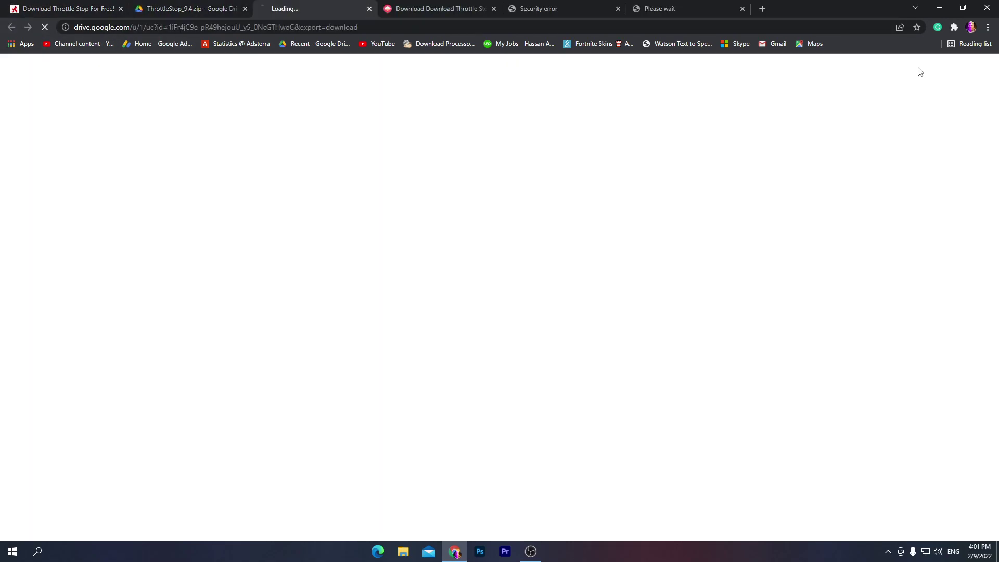
left_click(937, 7)
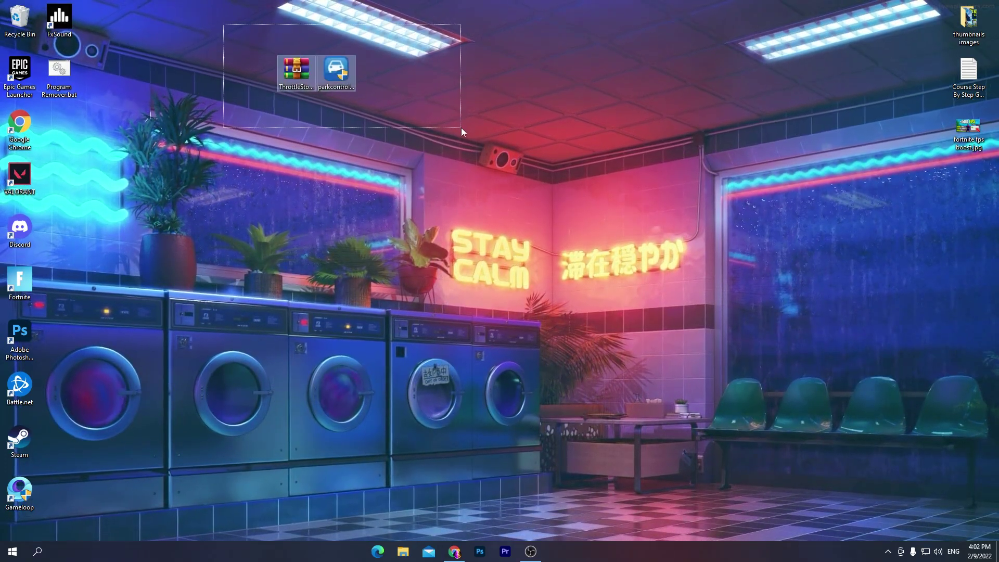
Step: Move the ParkControl installer icon away from the ThrottleStop archive on the desktop
left_click_drag(462, 127, 461, 127)
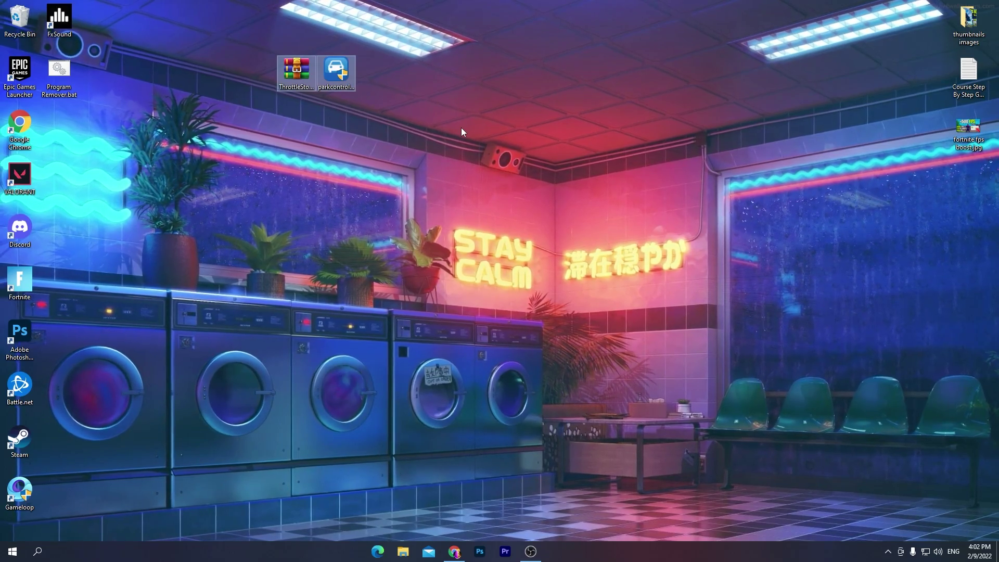
left_click(379, 84)
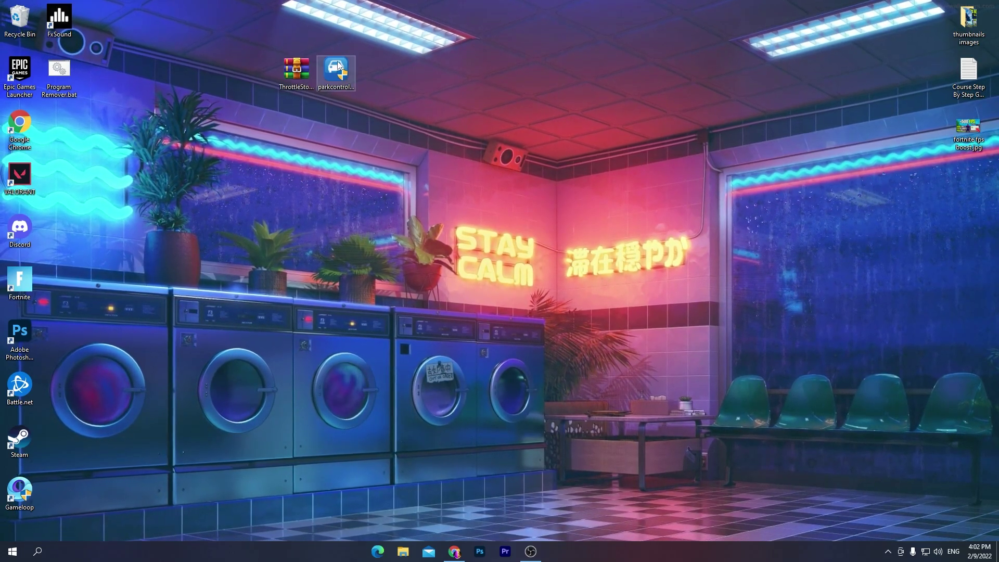
left_click_drag(338, 74, 575, 80)
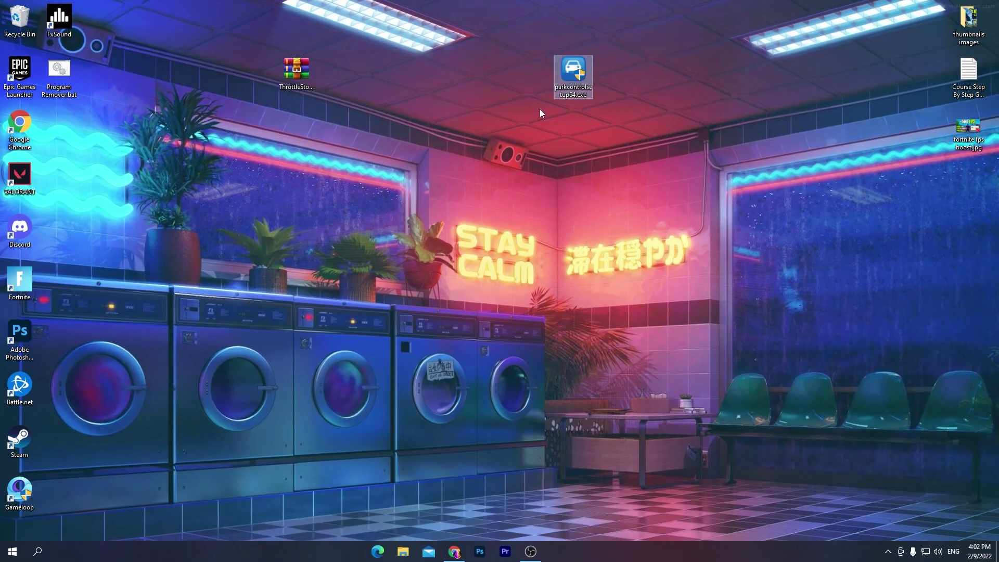
left_click(637, 217)
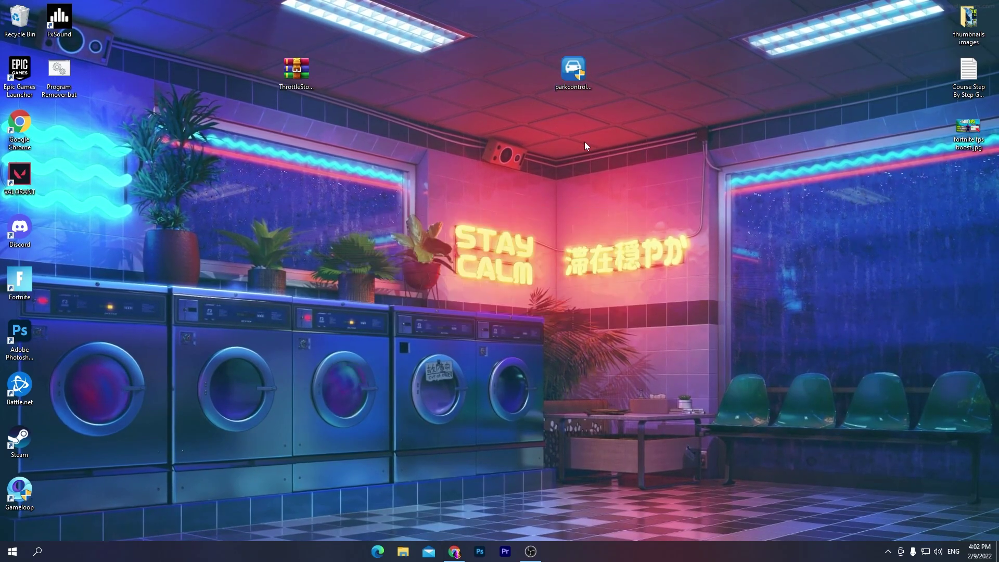
Step: Run the ParkControl installer, accept the license agreement, and complete the installation
double_click(573, 71)
left_click(481, 350)
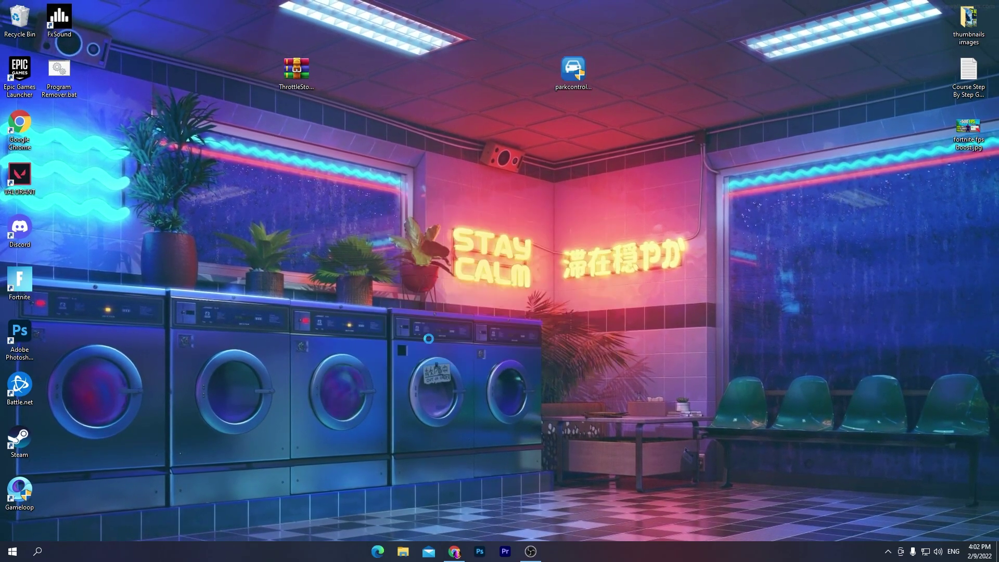
left_click(500, 298)
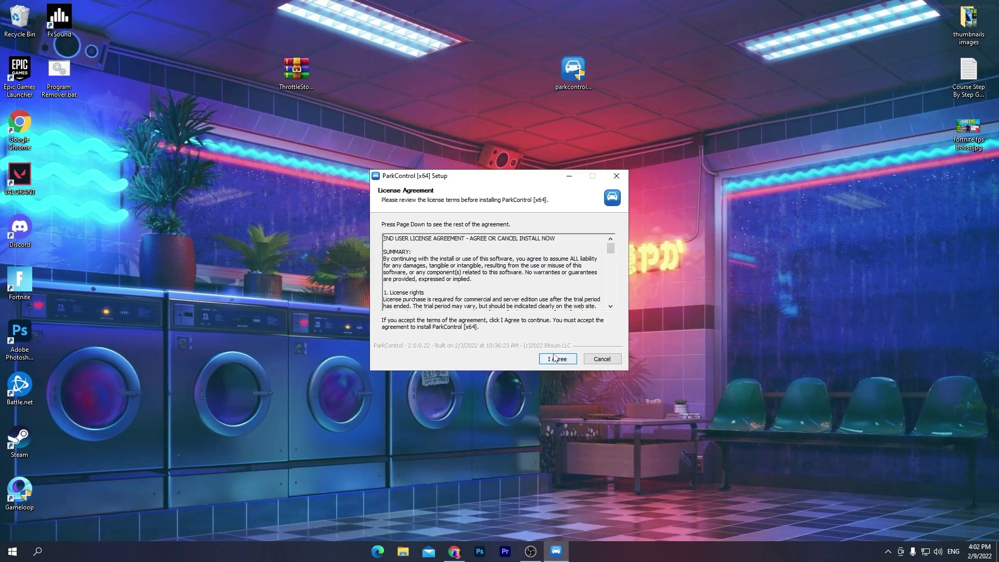
left_click(557, 359)
left_click(557, 358)
left_click(558, 358)
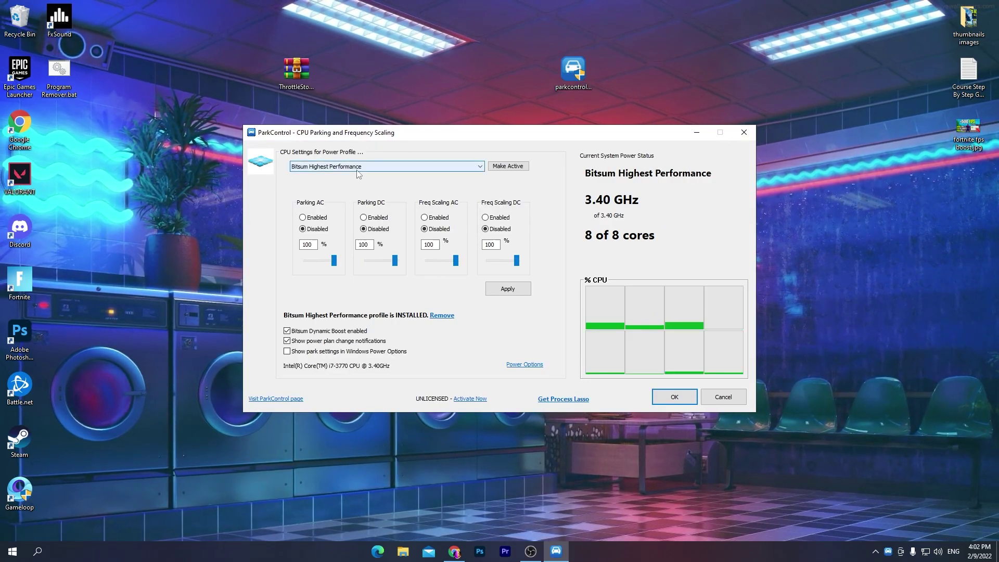
Step: Select the Bitsum Highest Performance power profile in ParkControl, make it active, and apply its CPU settings
left_click(482, 166)
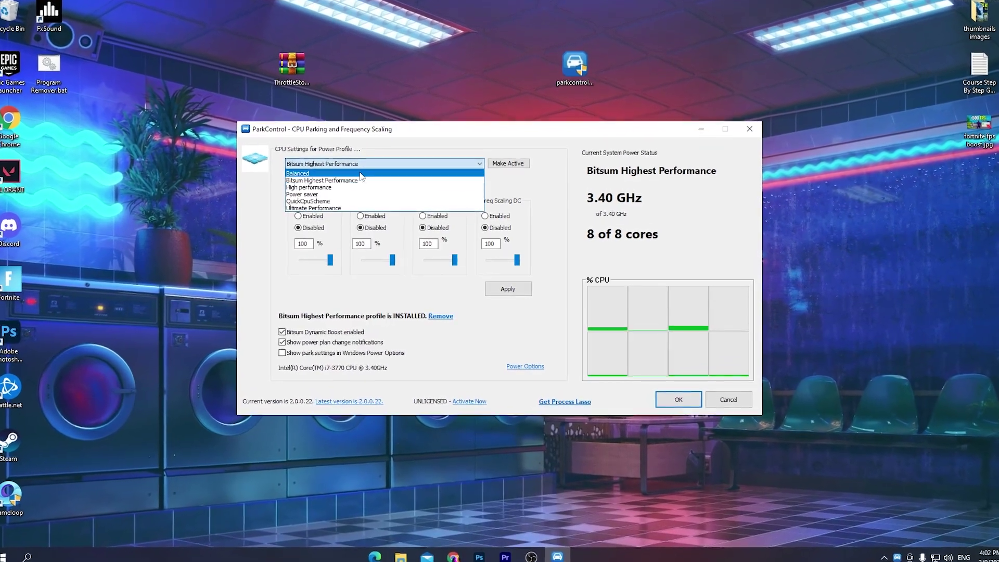
left_click(322, 177)
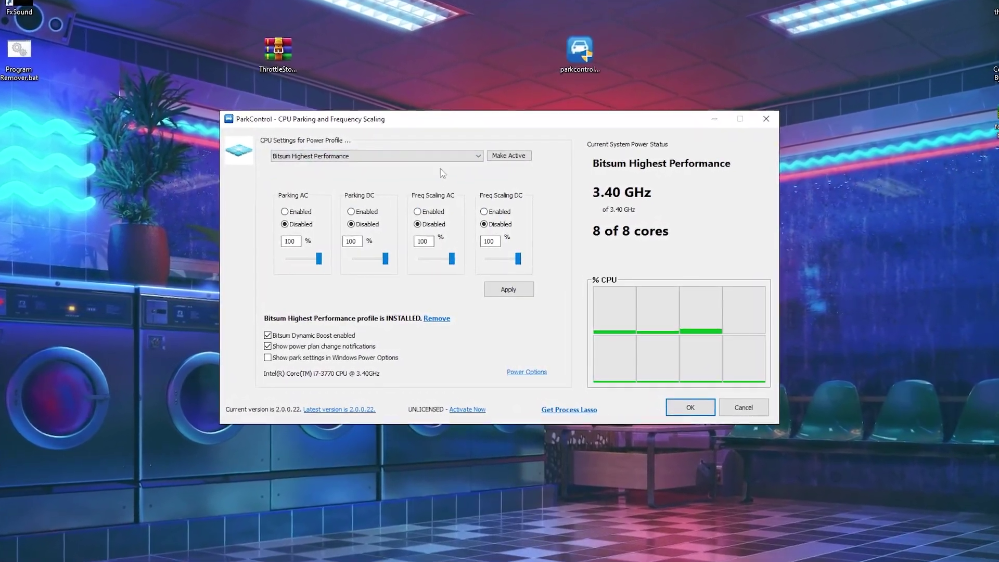
left_click(519, 155)
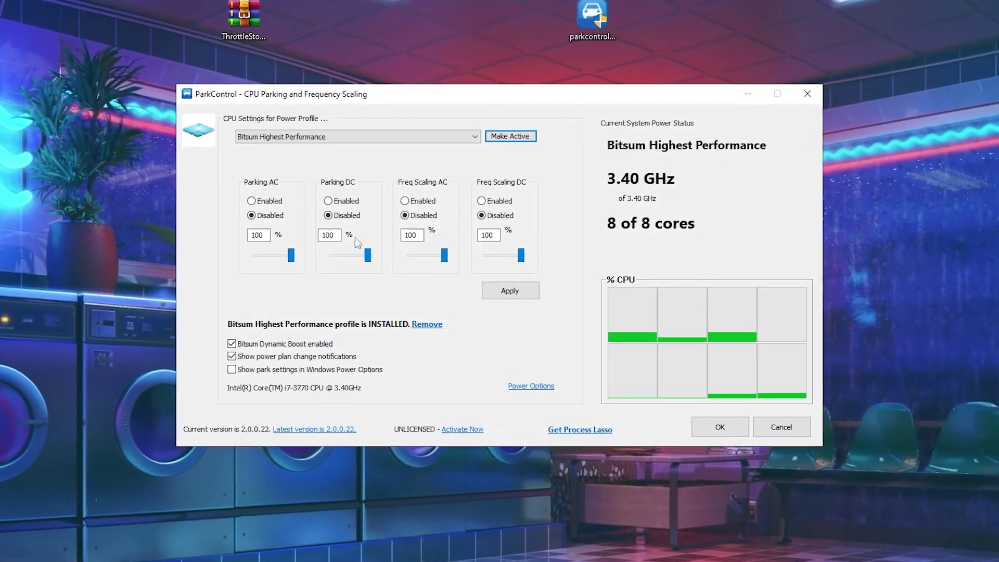
left_click(510, 290)
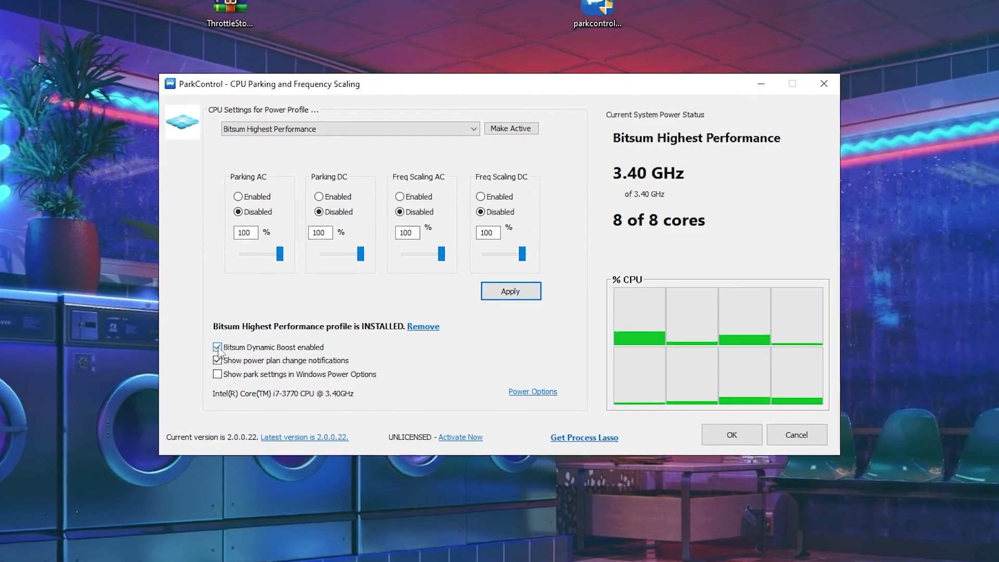
Step: Open the Bitsum Dynamic Boost settings, set the idle power plan to Bitsum Highest Performance, and confirm
left_click(218, 348)
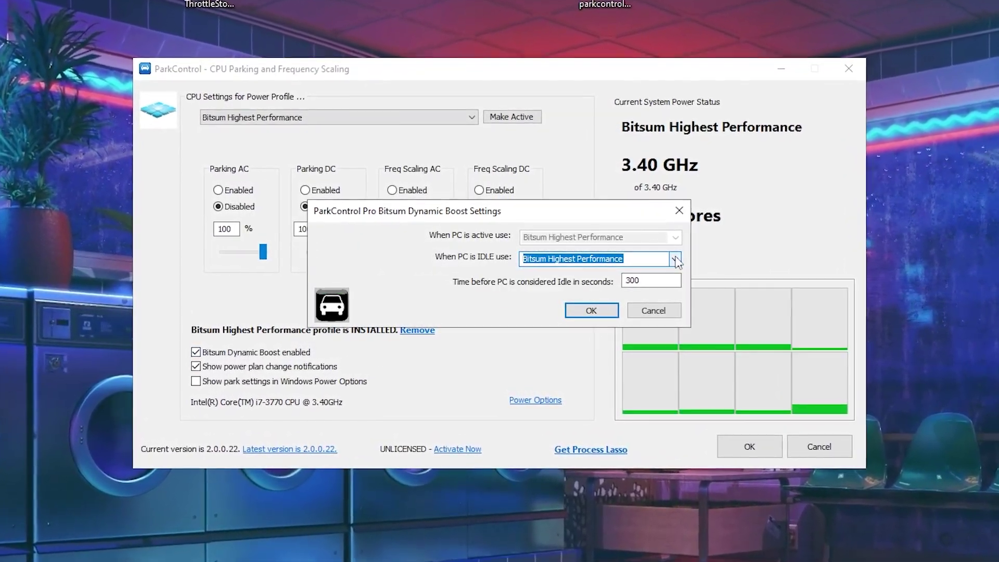
left_click(557, 259)
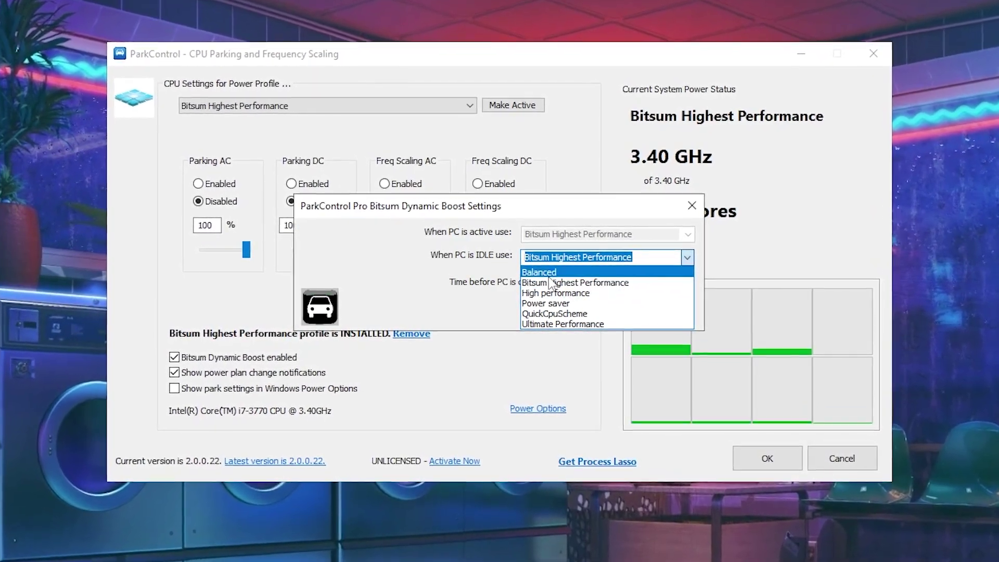
left_click(551, 283)
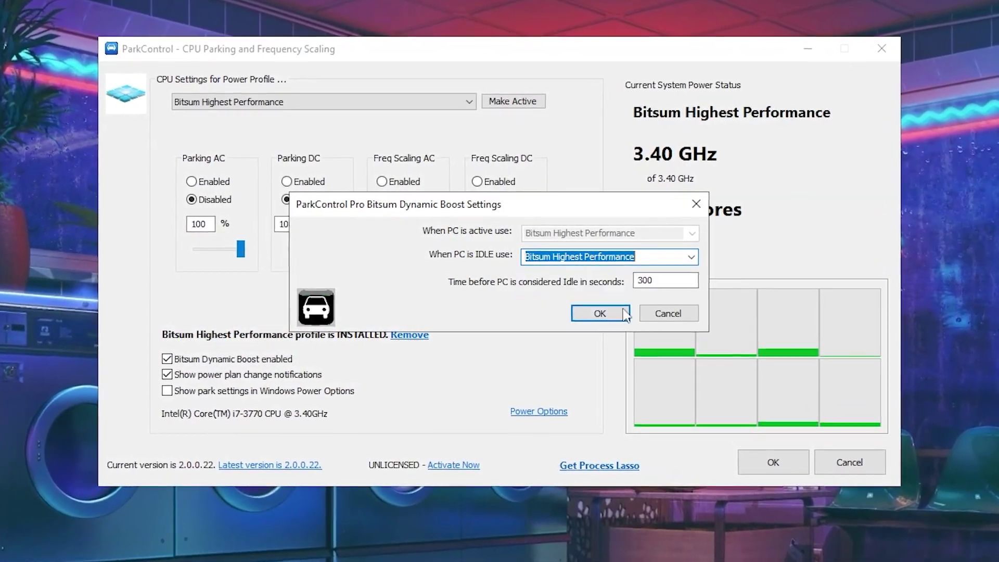
left_click(597, 312)
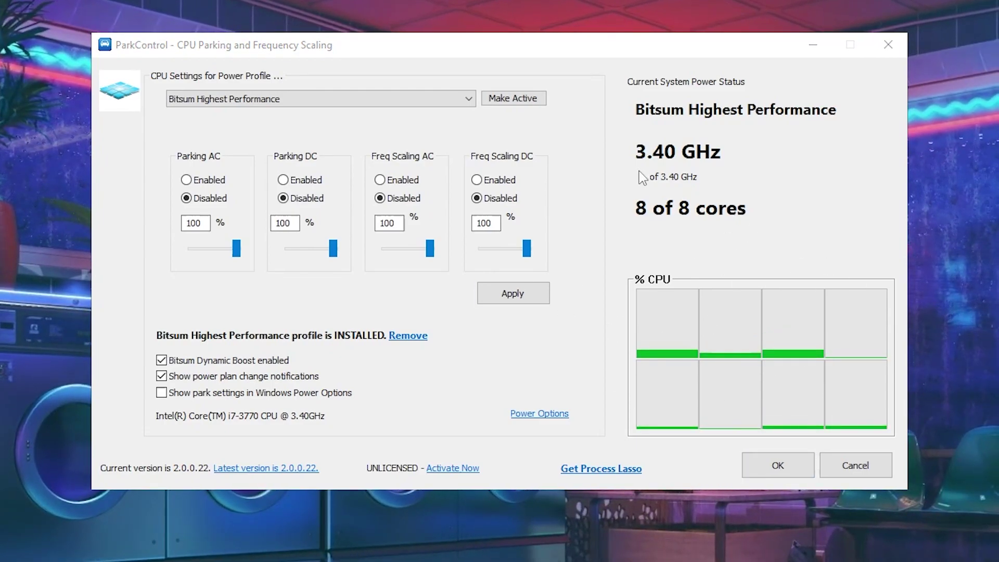
Step: Accept the ParkControl settings to close its window, and check its status among the hidden system tray icons
left_click(772, 465)
left_click(888, 551)
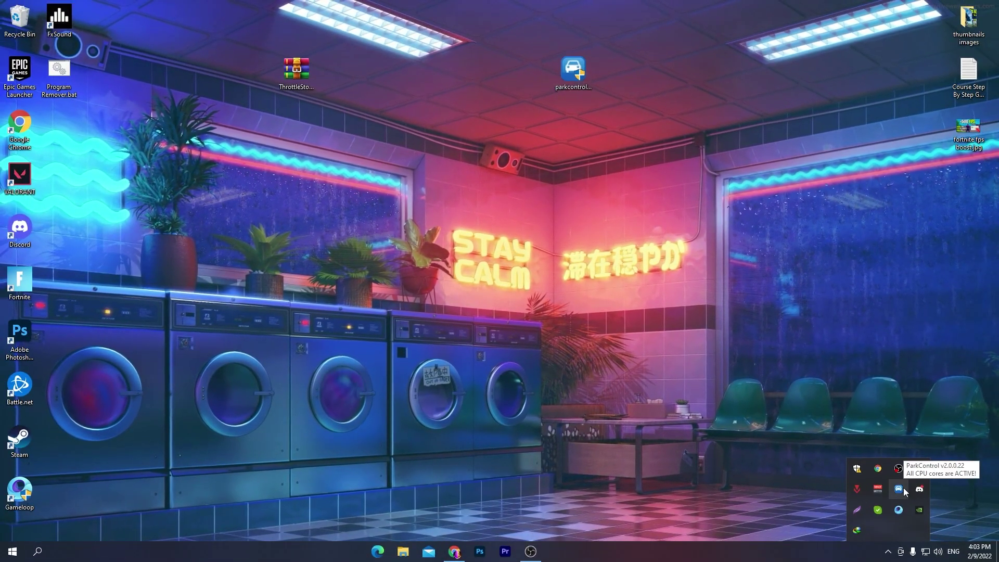
left_click(888, 553)
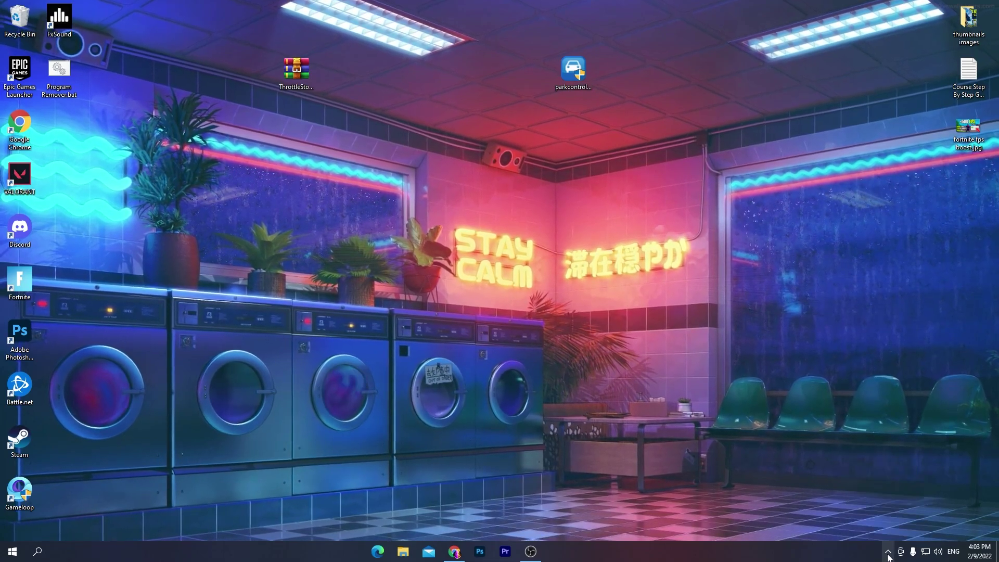
Step: Open ThrottleStop_9.4.zip from the desktop and extract all six of its files onto the desktop
left_click_drag(298, 72, 457, 124)
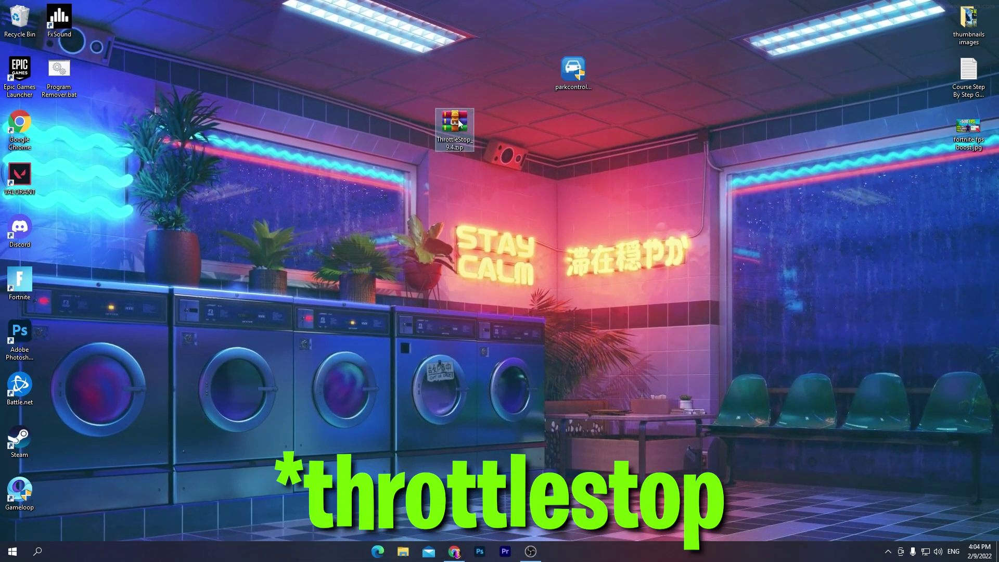
left_click(449, 85)
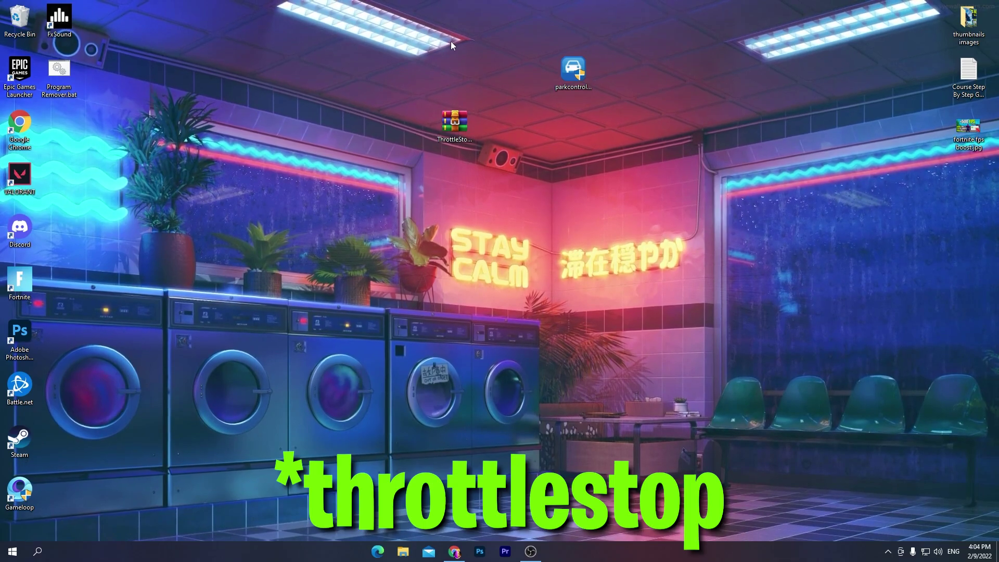
double_click(455, 127)
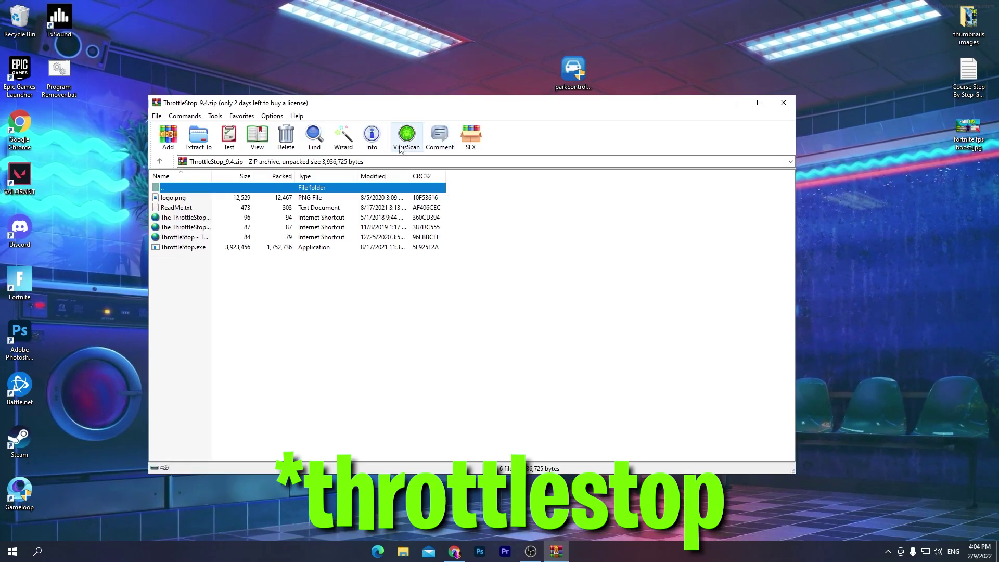
left_click_drag(189, 266, 192, 203)
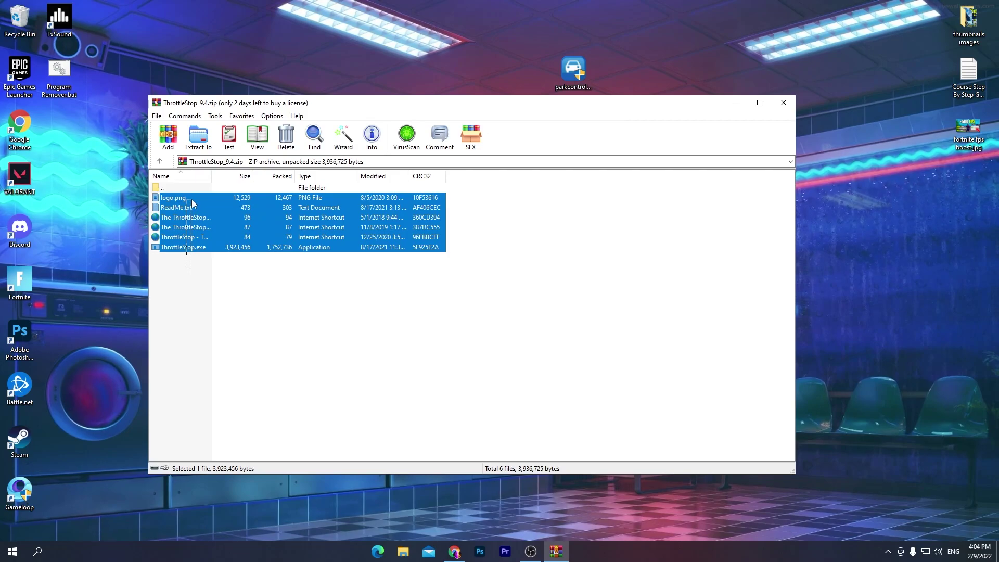
Step: Close the archive window, launch ThrottleStop.exe from the desktop, and accept its own-risk disclaimer
left_click(784, 102)
double_click(422, 290)
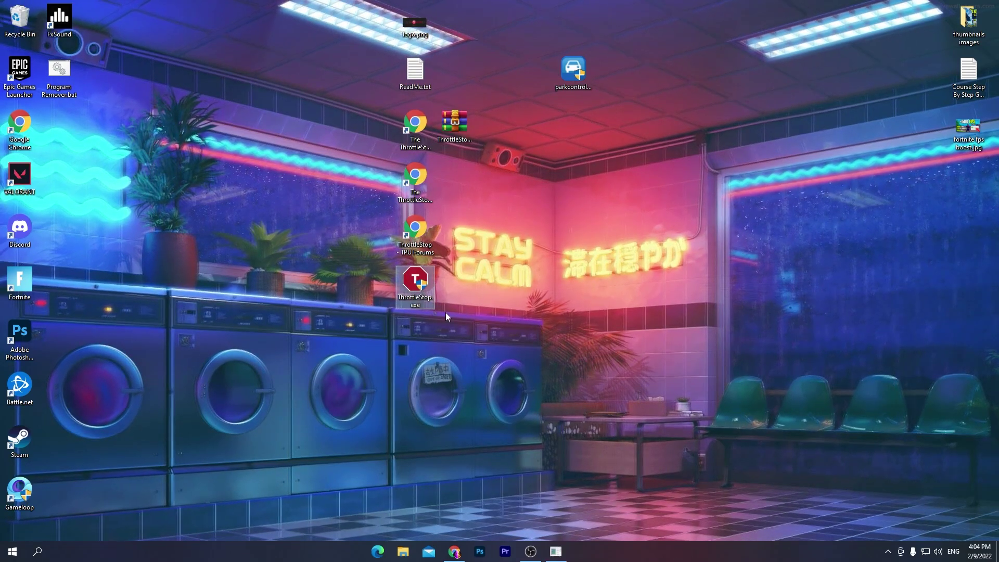
left_click(440, 344)
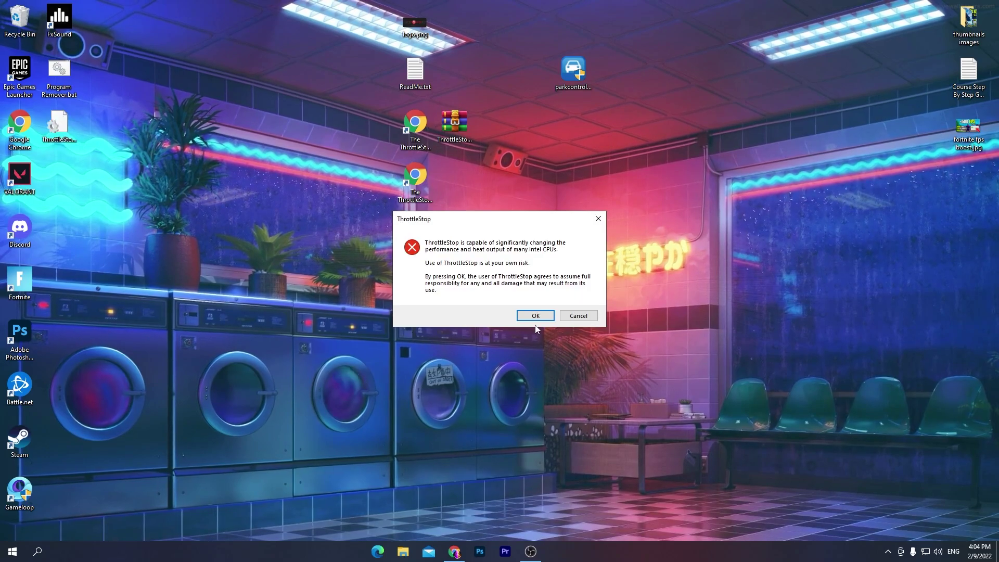
left_click(538, 314)
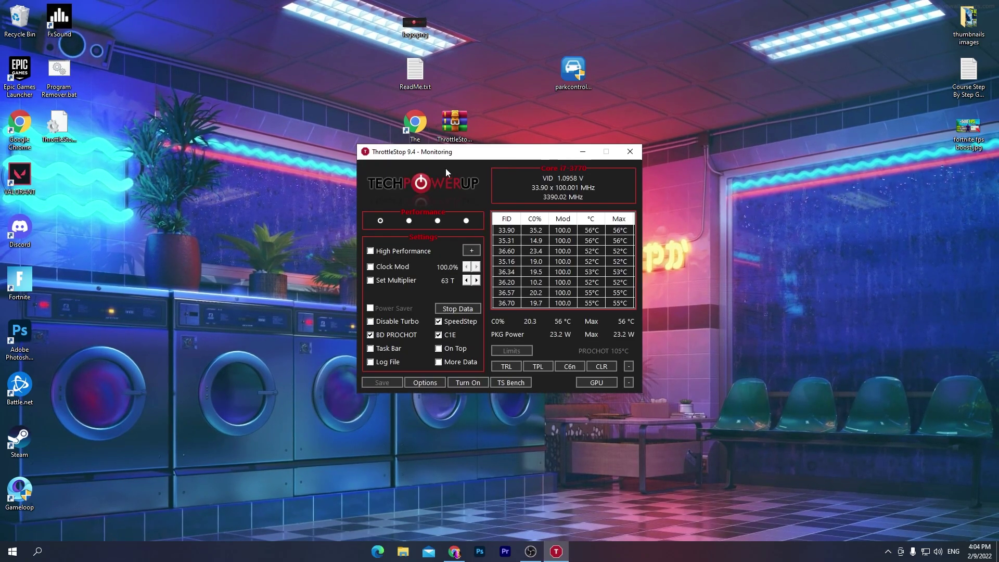
left_click_drag(458, 159, 581, 119)
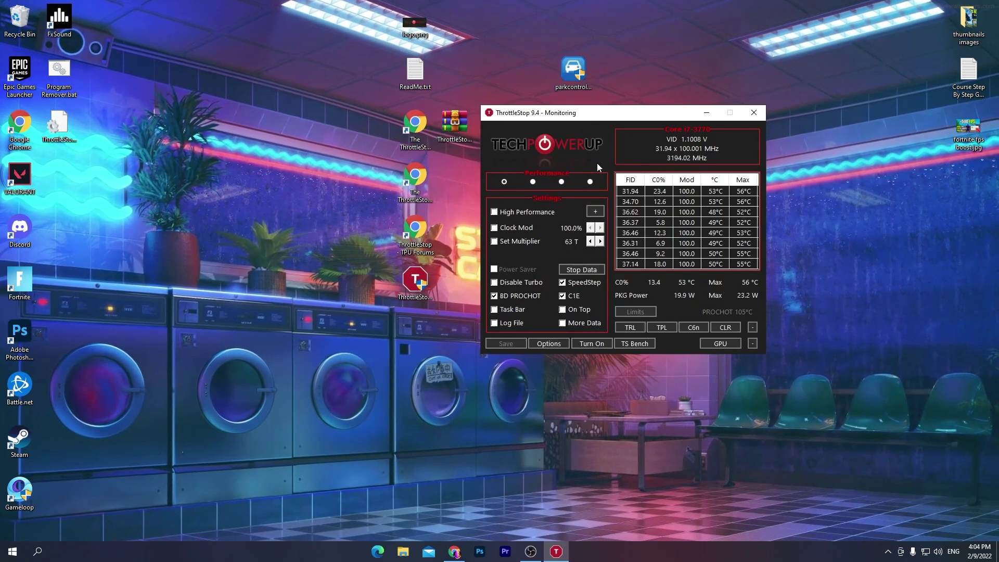
Step: Activate the Game profile in ThrottleStop with the High Performance power plan enabled, then save the settings and minimize the window
left_click(533, 183)
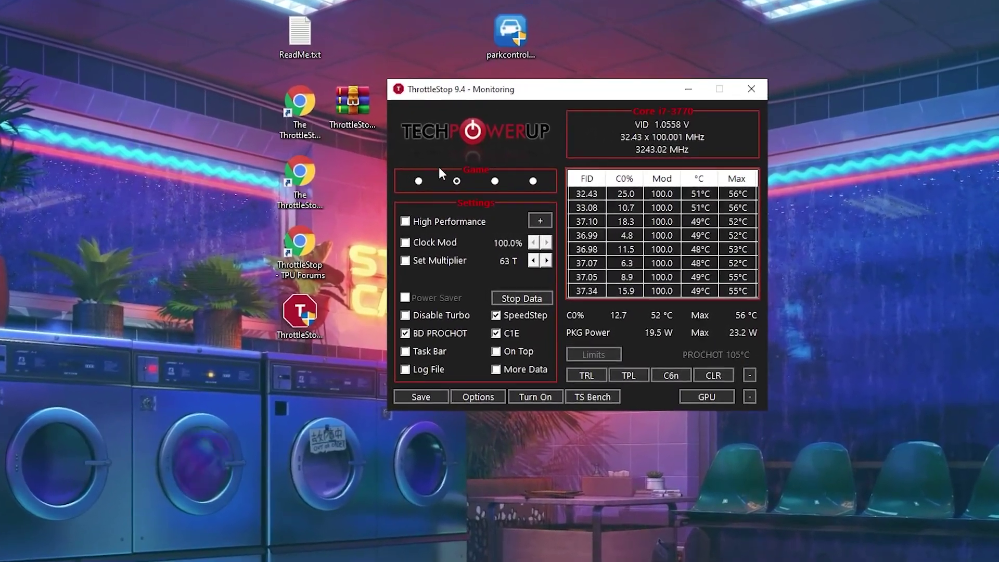
left_click(397, 222)
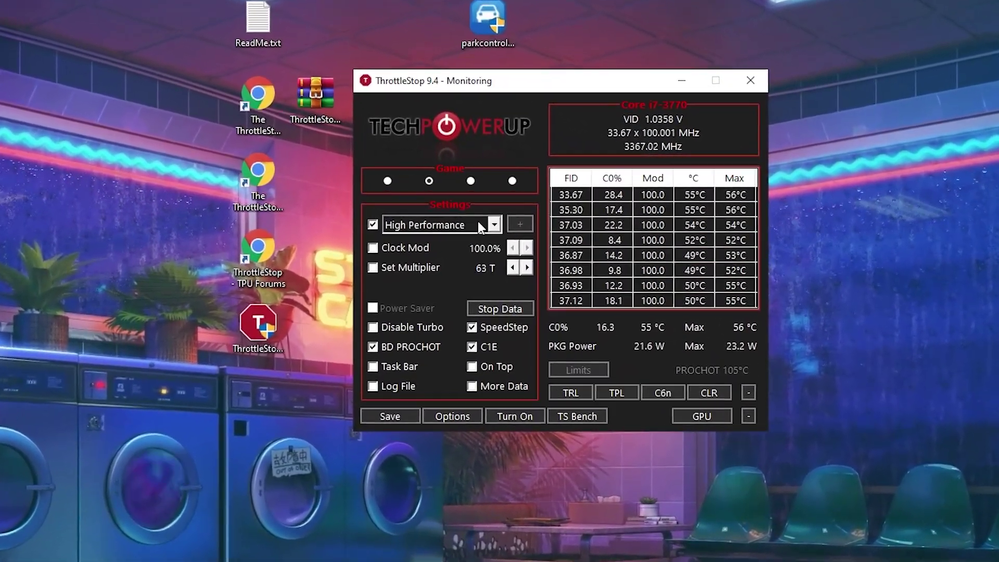
left_click(492, 226)
left_click(404, 240)
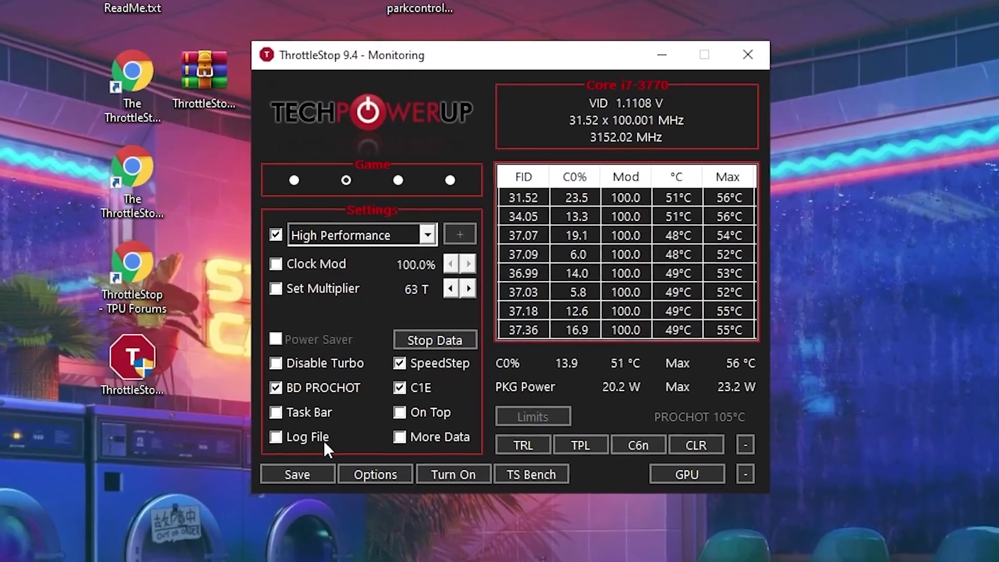
left_click(278, 483)
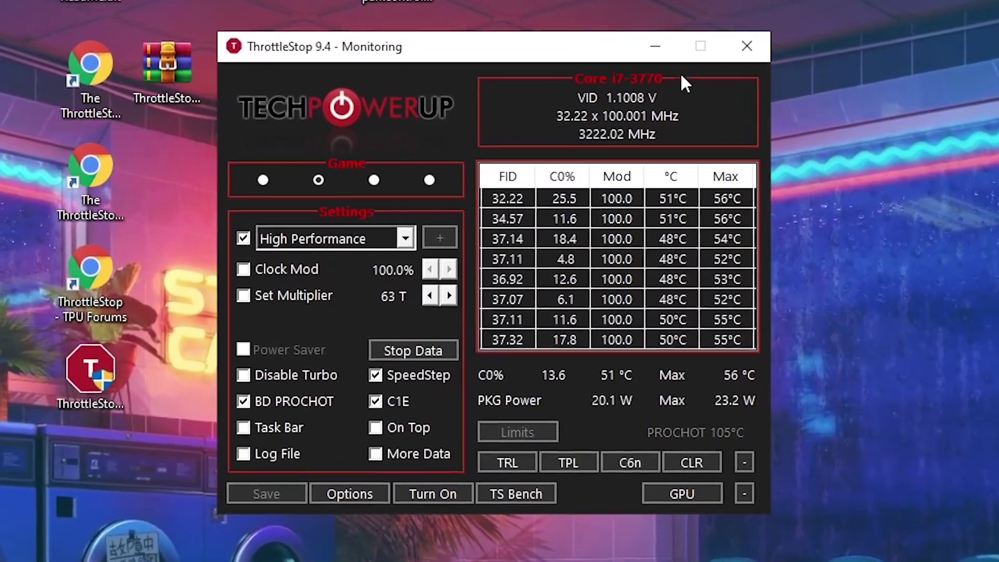
left_click(668, 54)
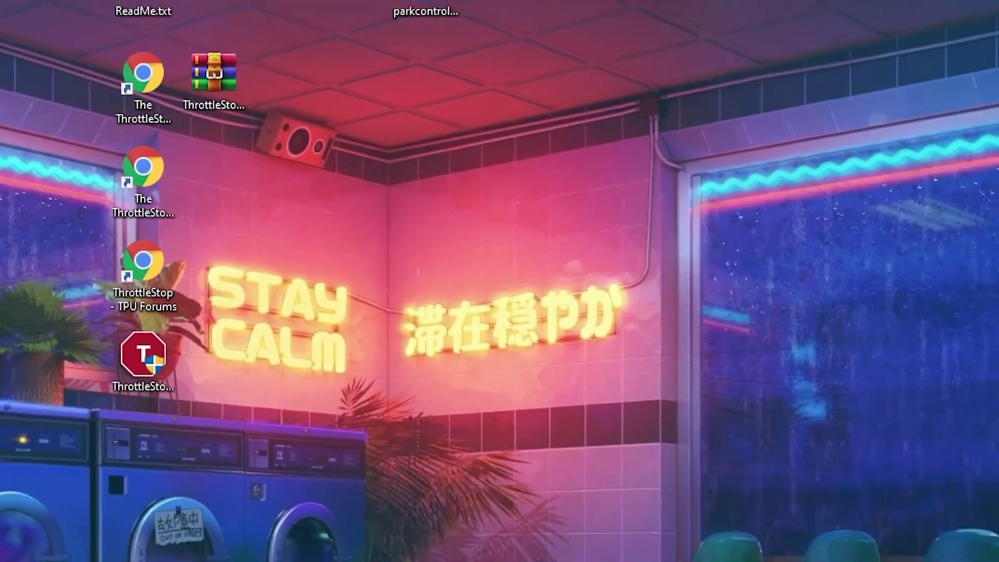